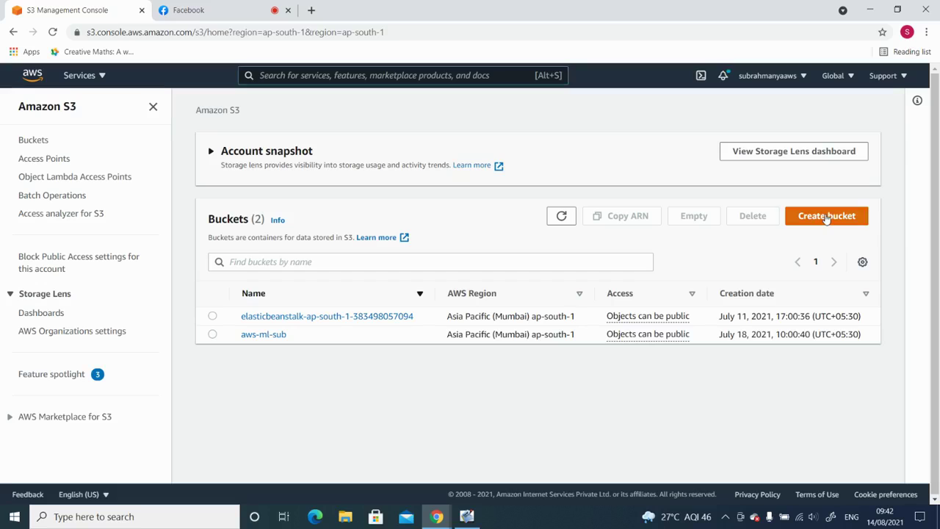
left_click(828, 217)
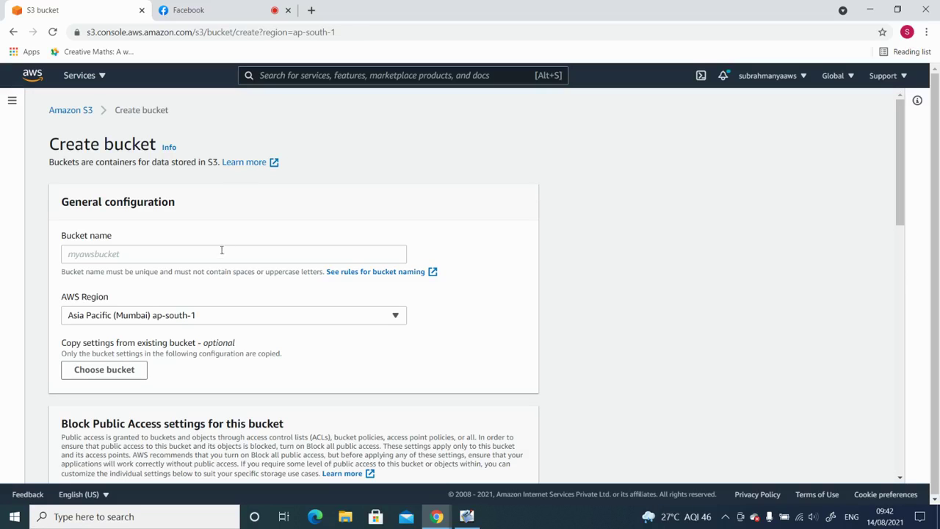
left_click(244, 252)
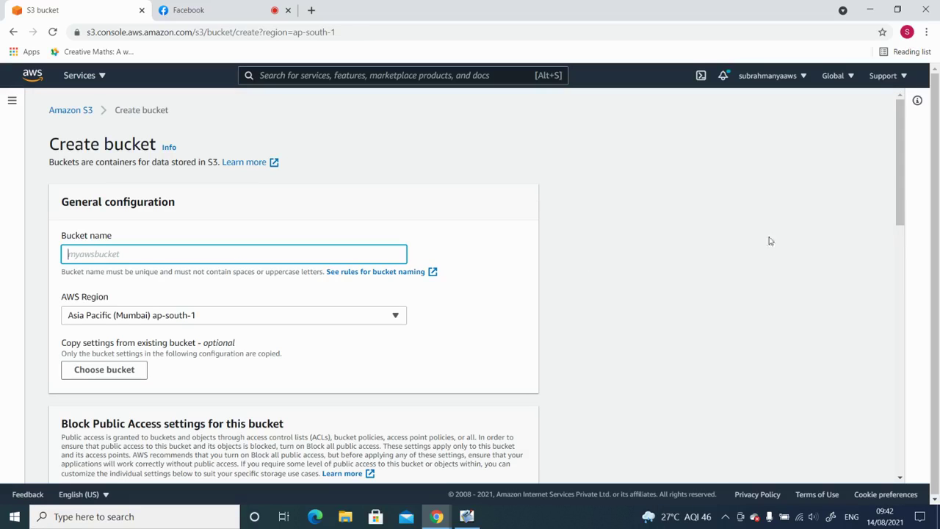
left_click_drag(907, 166, 915, 265)
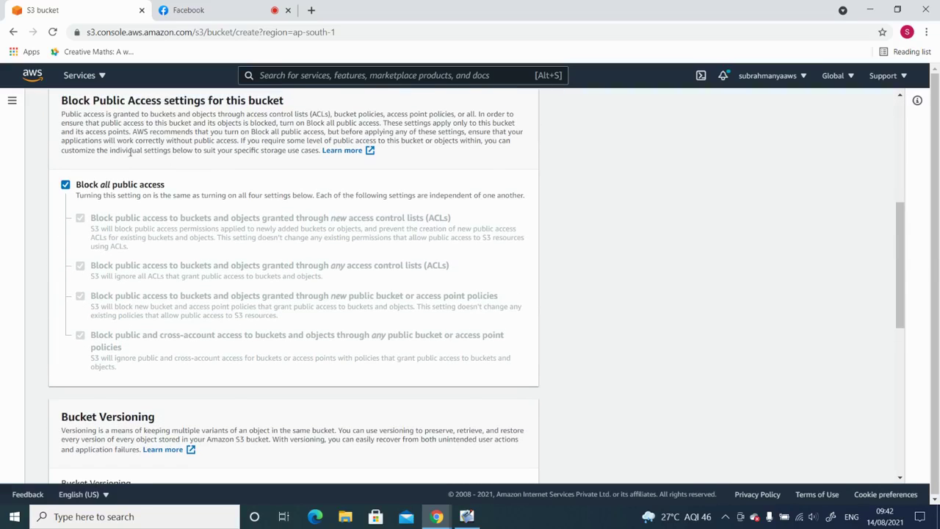
left_click(65, 185)
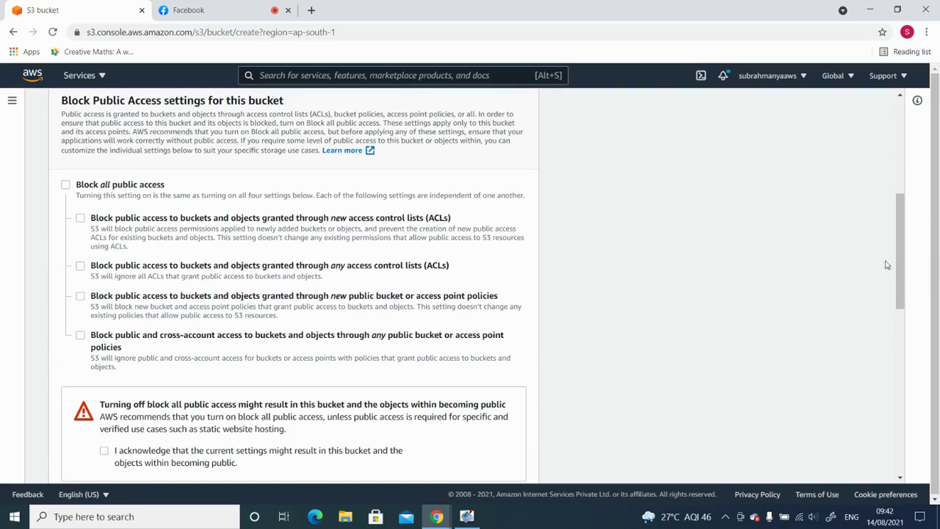
scroll(916, 273, "down", 3)
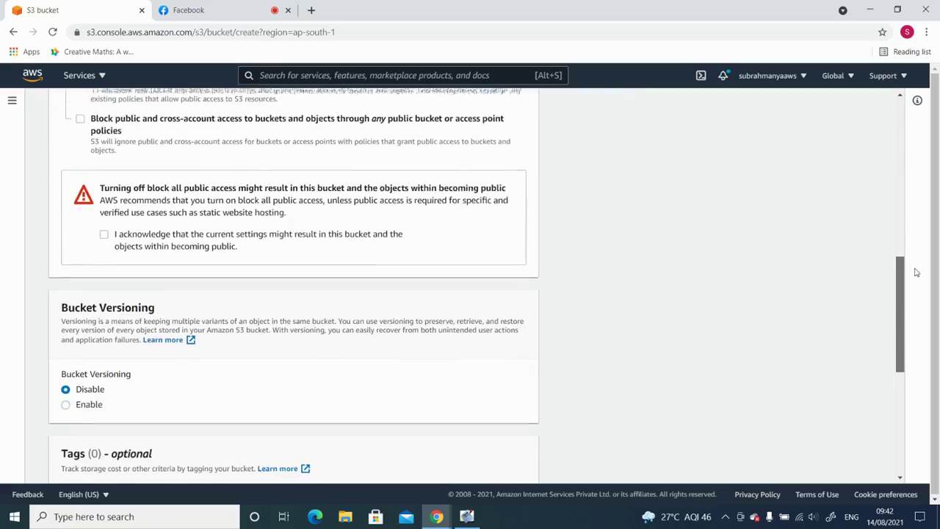
left_click(104, 217)
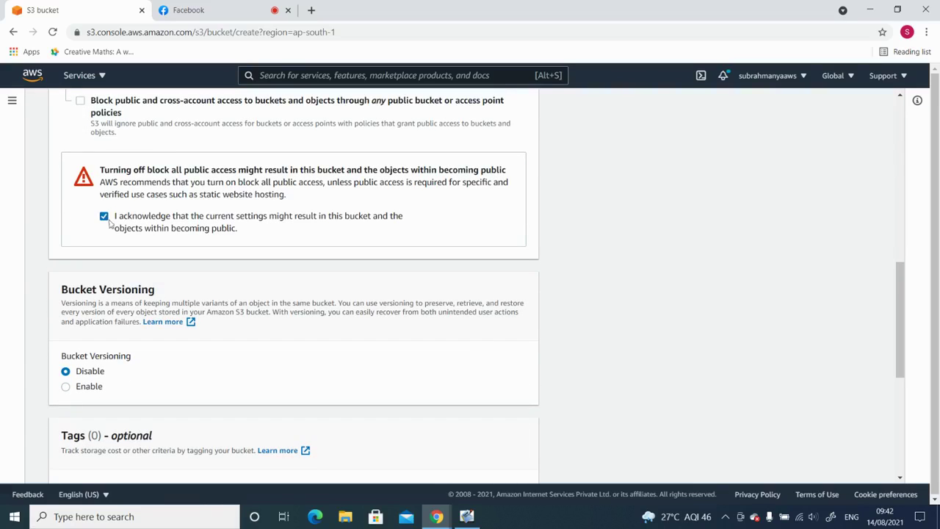
left_click_drag(894, 270, 889, 408)
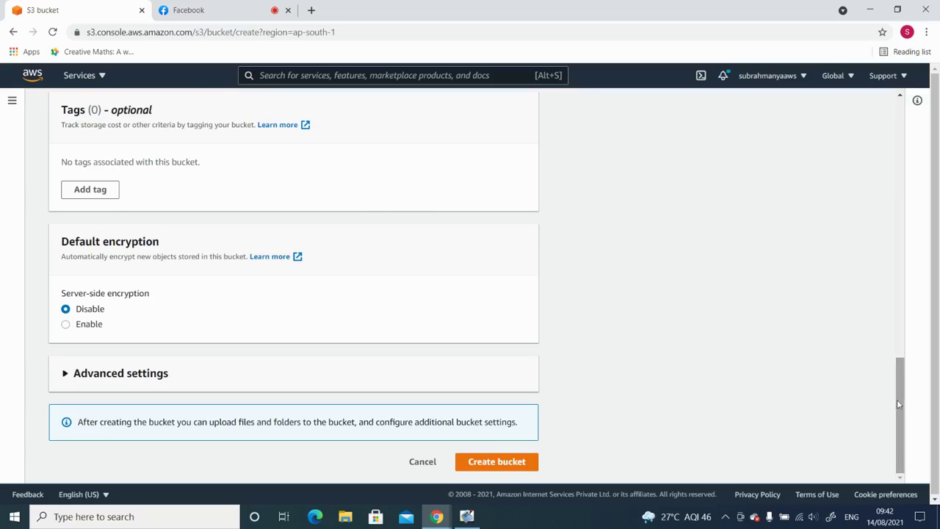
left_click_drag(897, 399, 839, 110)
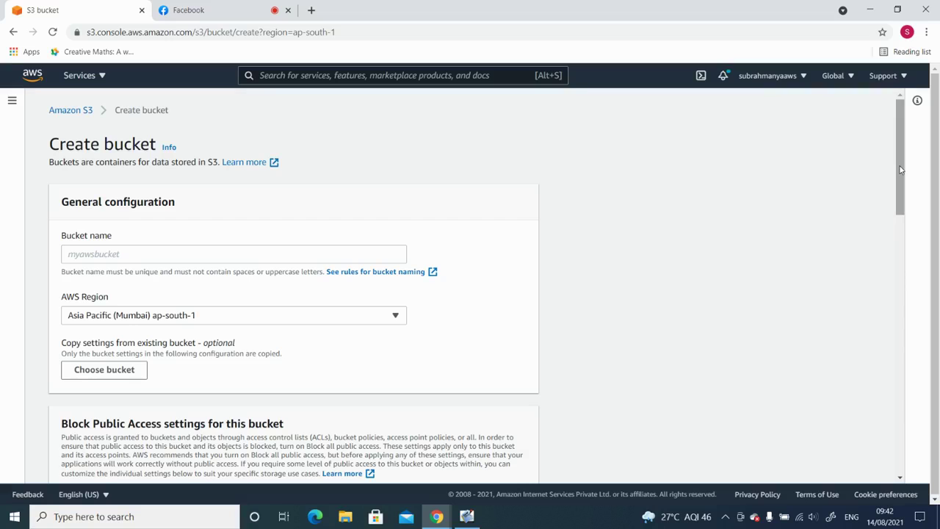
left_click_drag(902, 169, 804, 468)
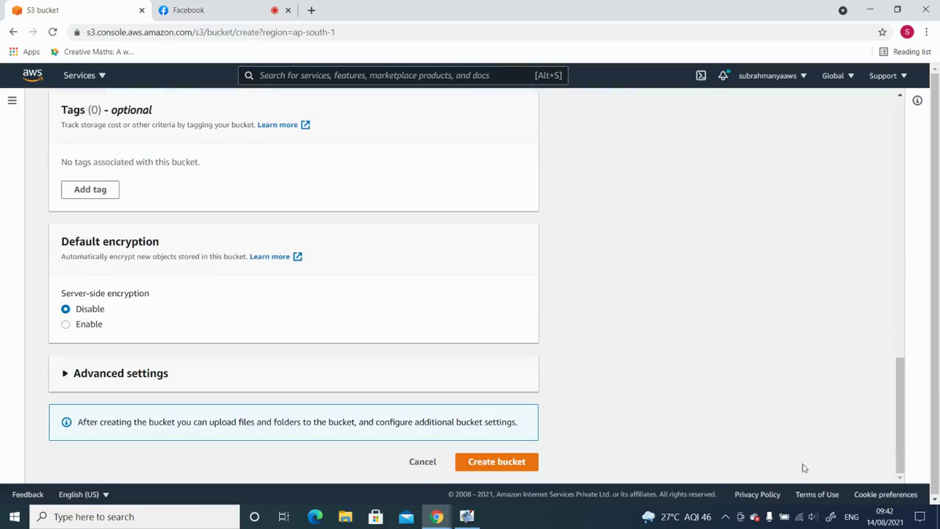
left_click(422, 461)
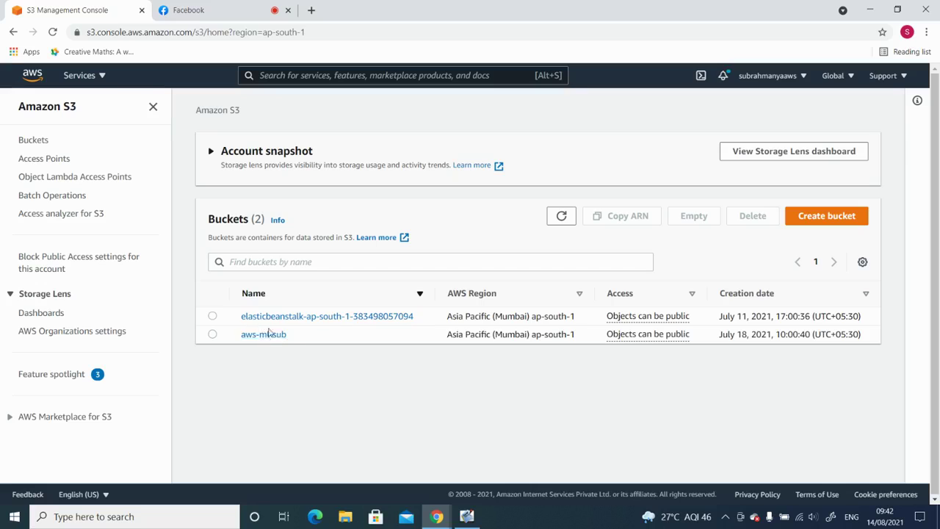
Browse the aws-ml-sub bucket down to its instructors/2019/10/23/ folder.
left_click(273, 335)
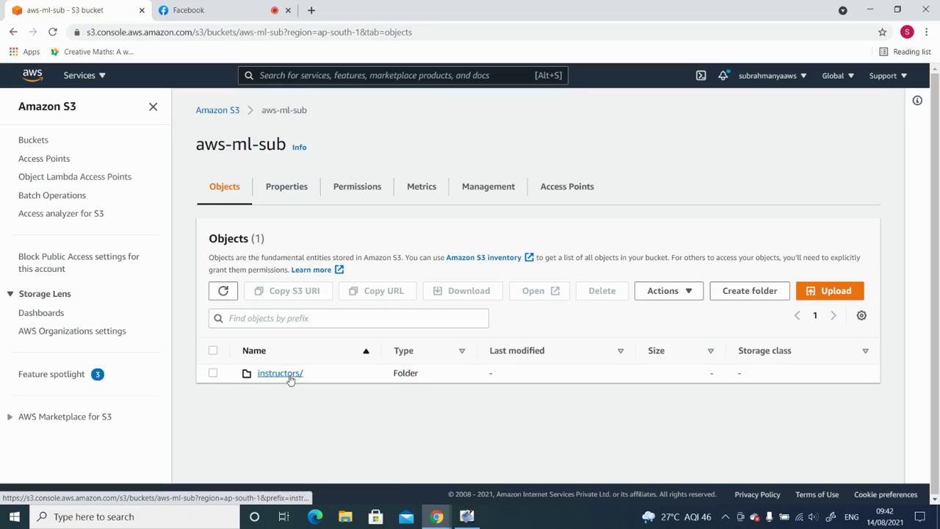
left_click(280, 376)
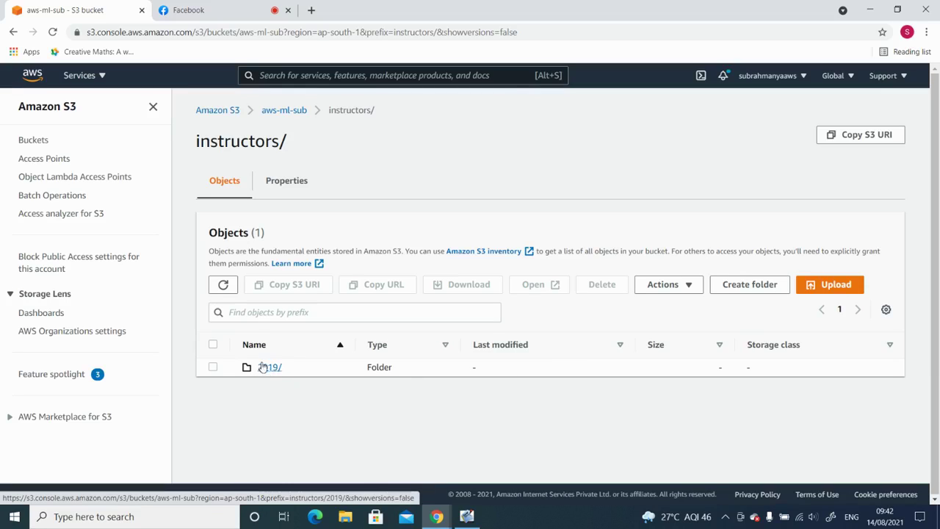
left_click(268, 371)
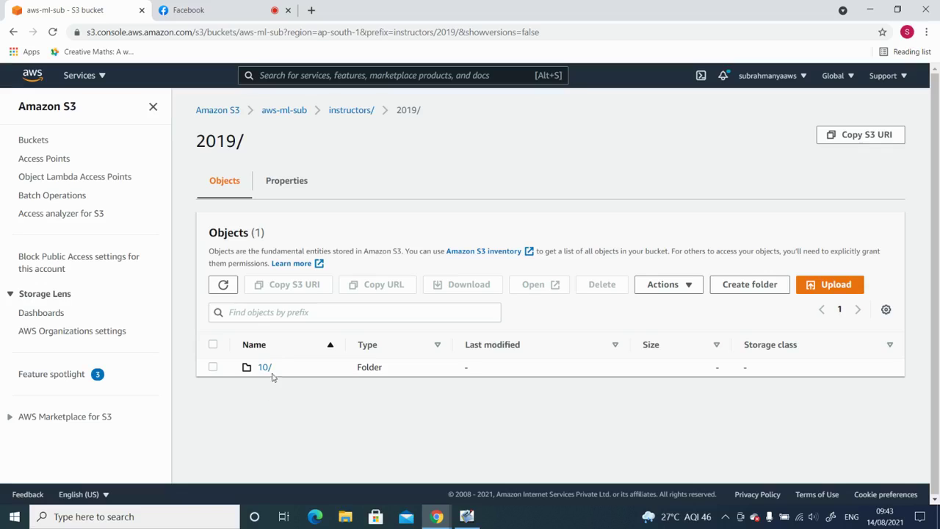
left_click(265, 368)
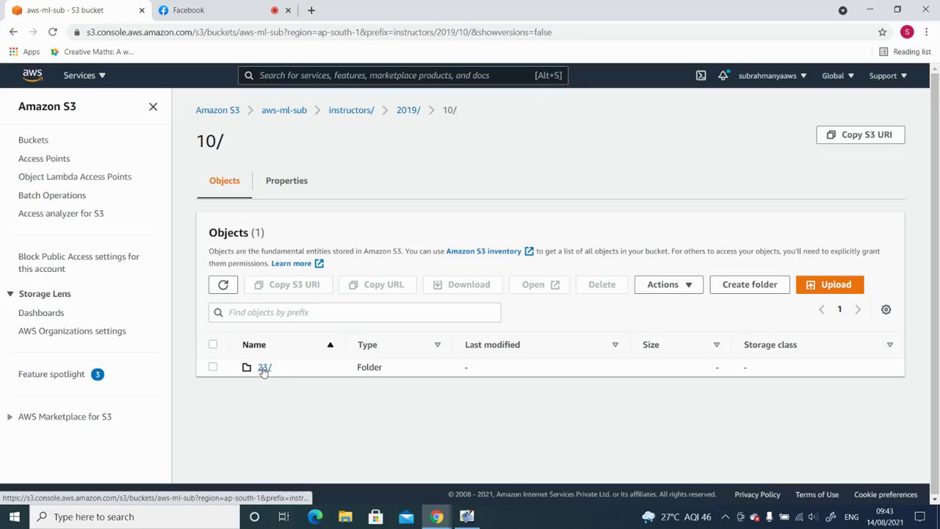
left_click(264, 367)
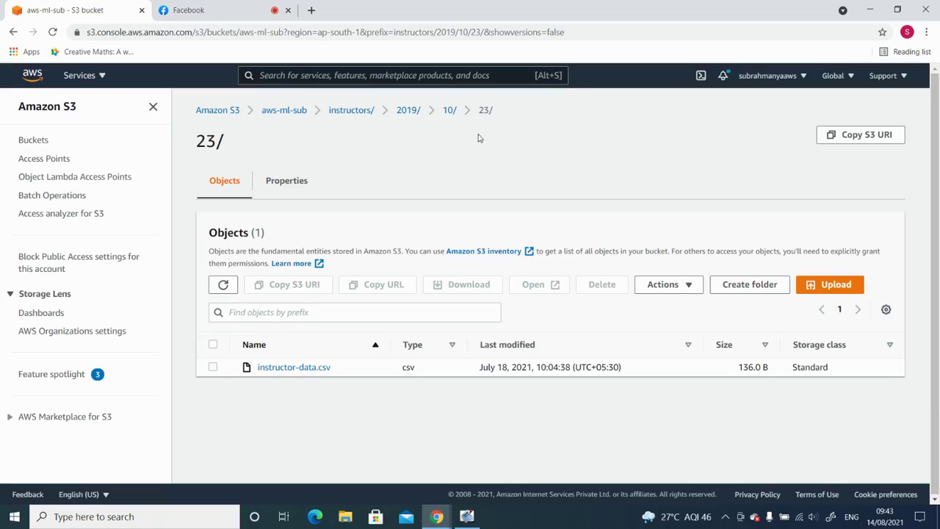
Download instructor-data.csv from the 23/ folder and open the downloaded copy in Excel.
left_click(301, 368)
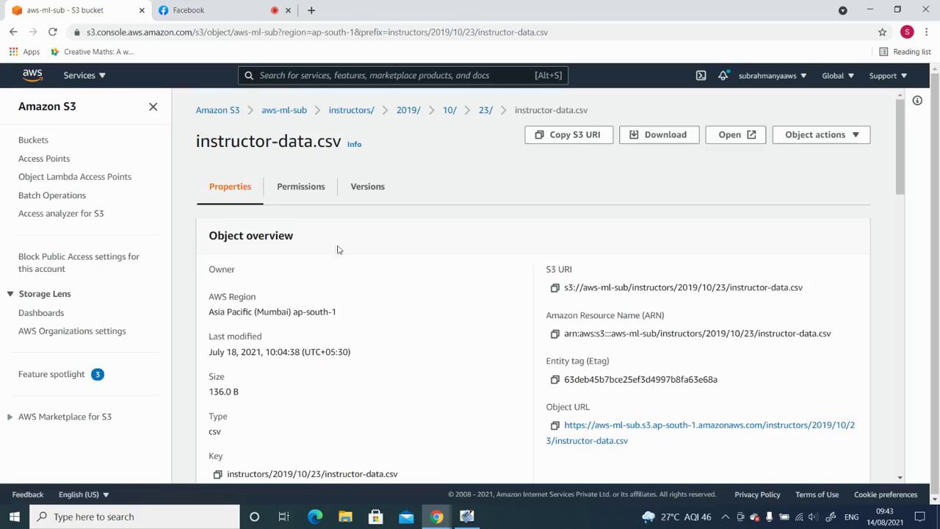
left_click(665, 137)
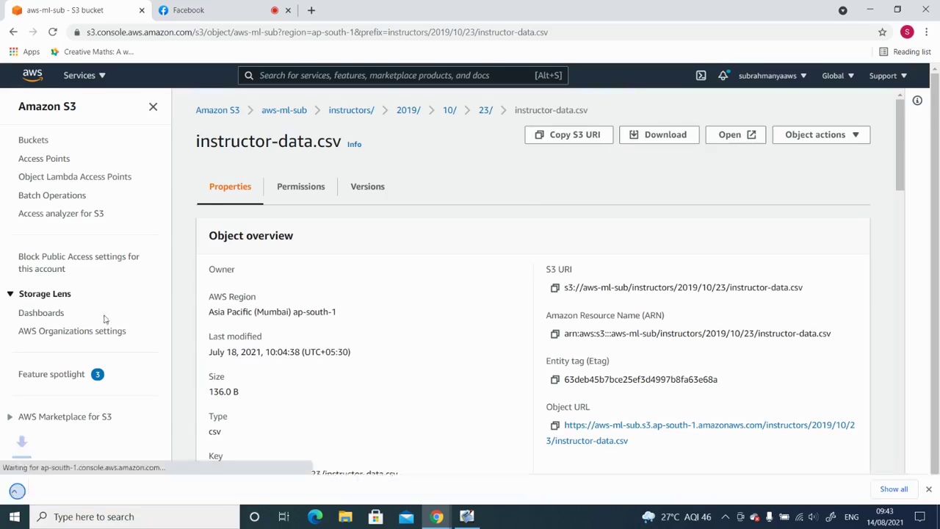
left_click(89, 494)
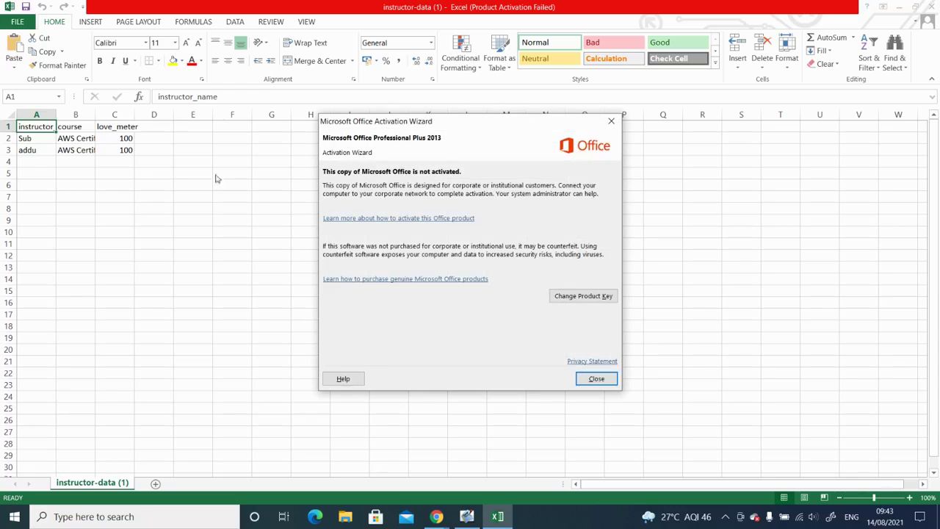
Widen the course column to view the CSV data, and close the file without saving.
left_click(597, 379)
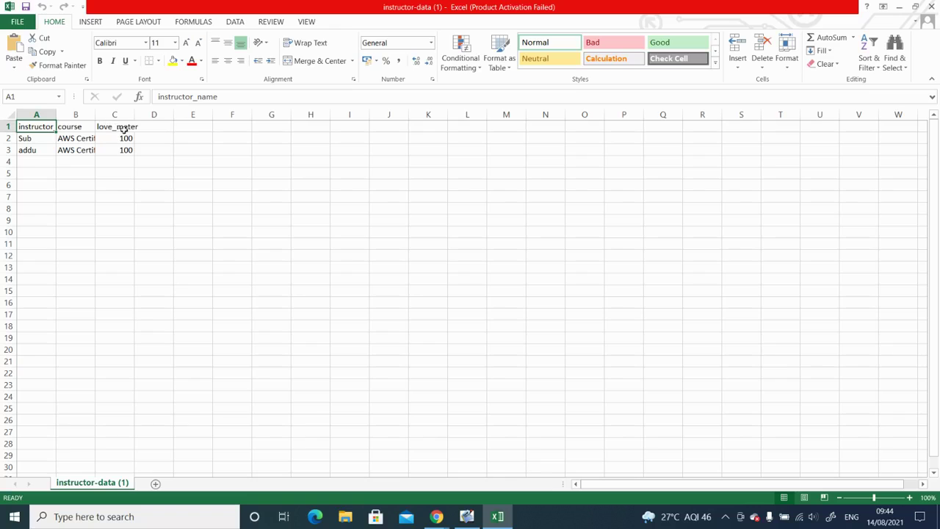
left_click_drag(94, 115, 129, 125)
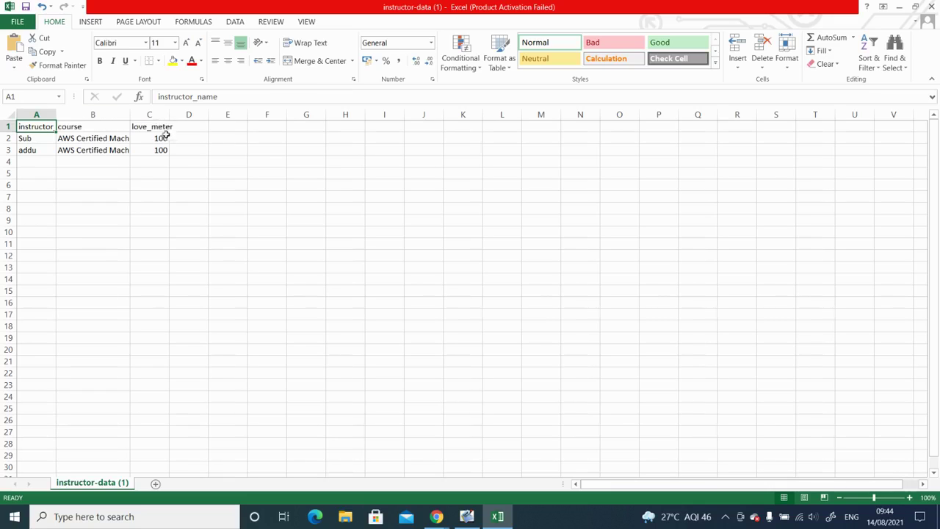
left_click(931, 7)
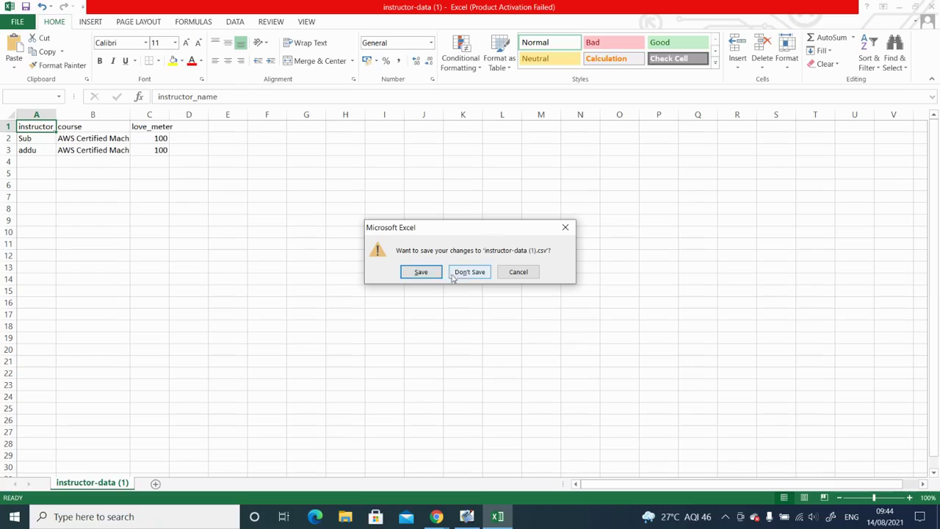
left_click(468, 272)
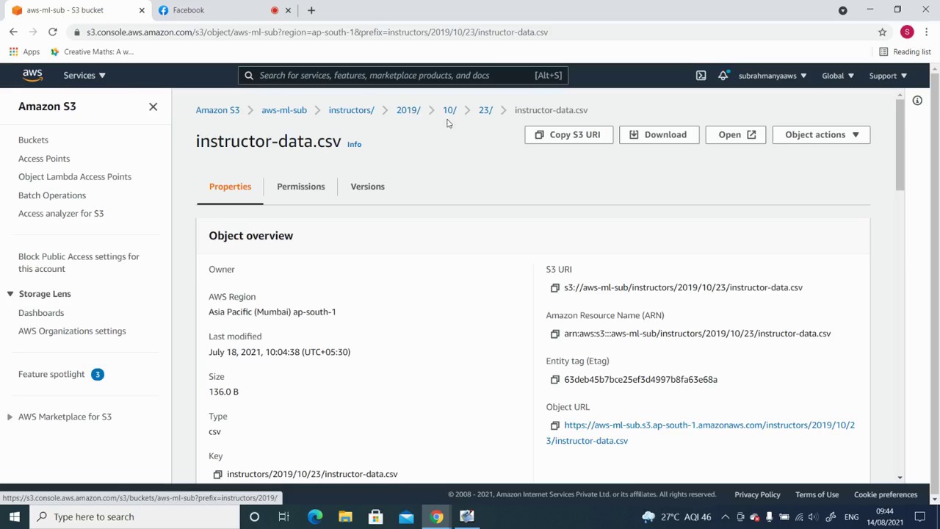
Return to the list of S3 buckets and check the Glue Data Catalog diagram in SMART Notebook.
left_click(293, 118)
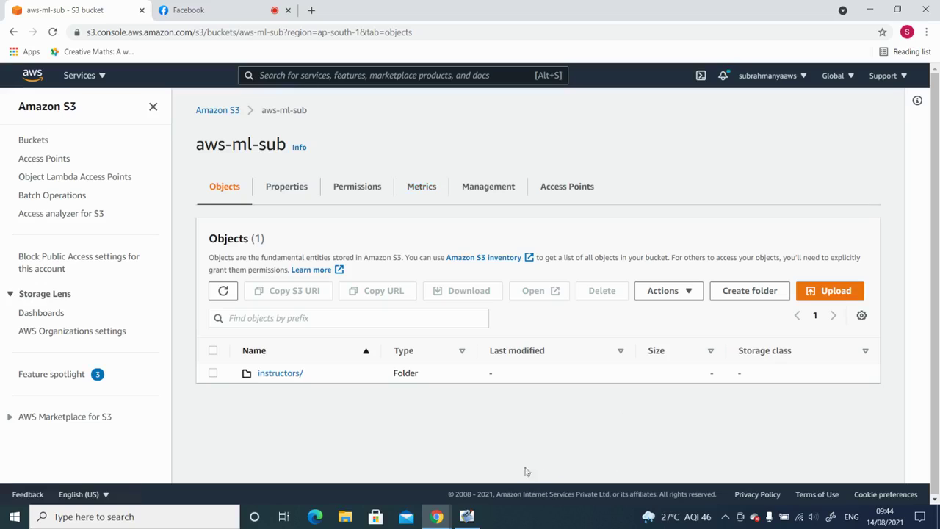
left_click(213, 110)
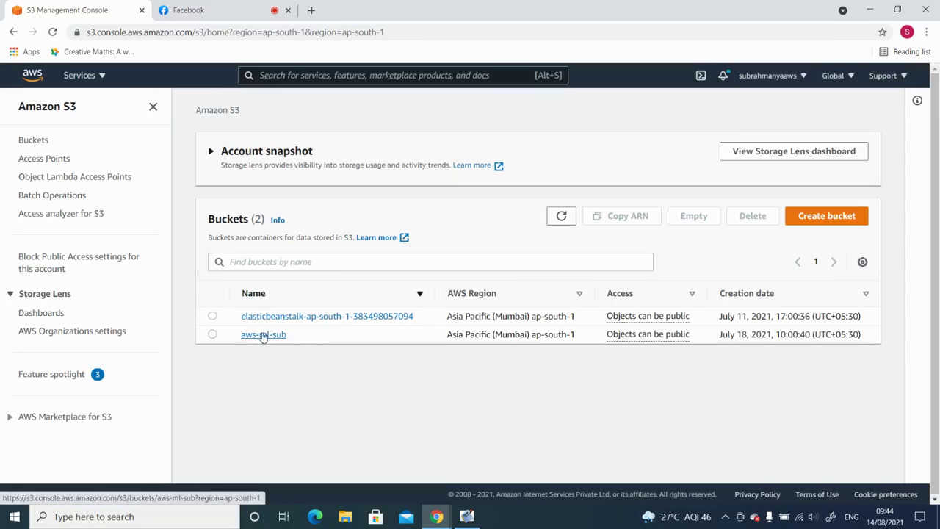
left_click(473, 517)
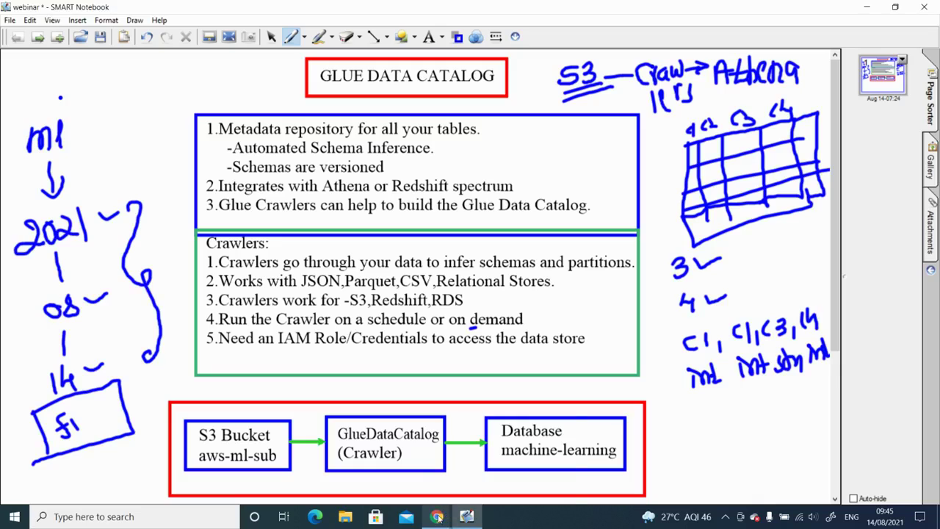
mouse_move(444, 516)
left_click(401, 478)
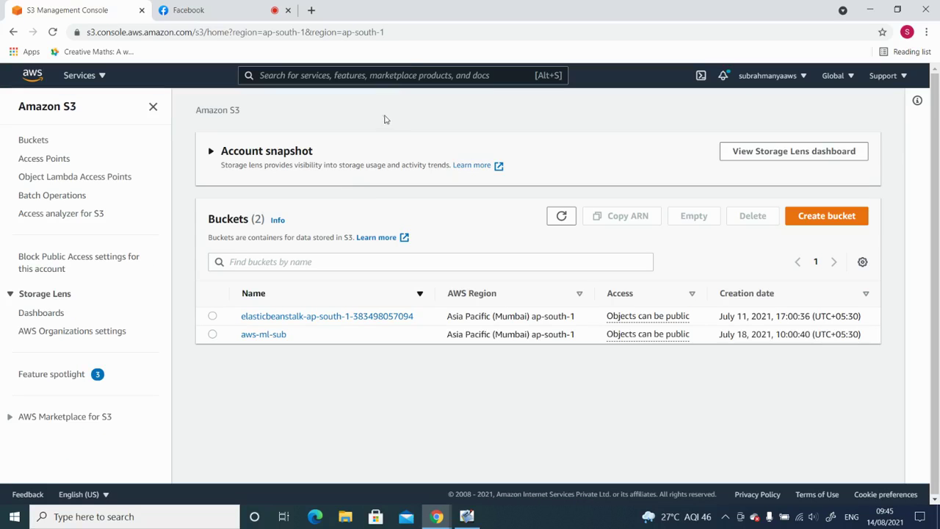
Find the AWS Glue service by searching for "glue" and open its Data Catalog databases.
left_click(411, 75)
type("glue")
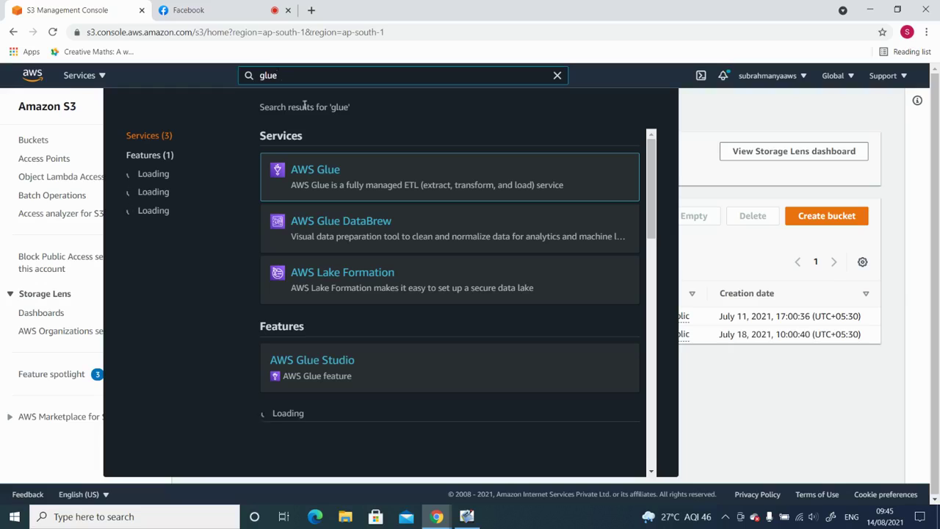
mouse_move(306, 173)
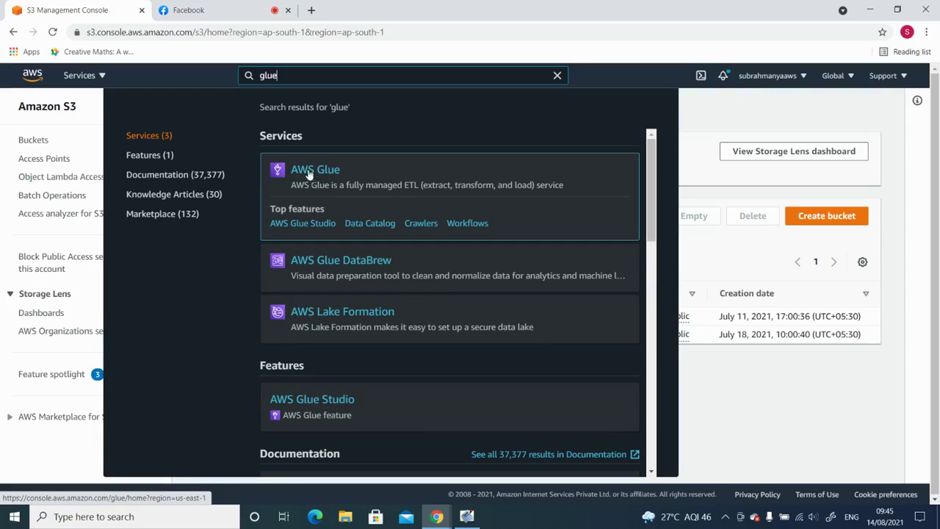
left_click(318, 172)
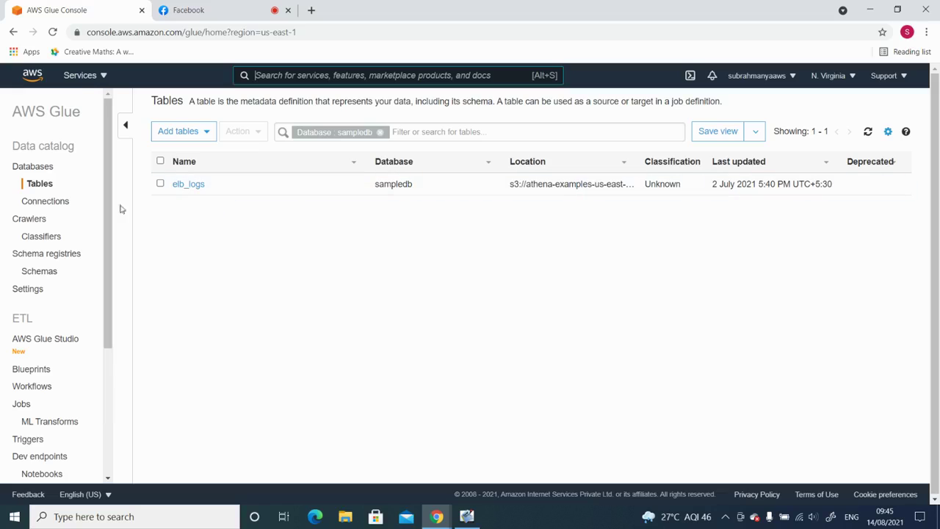
left_click(33, 167)
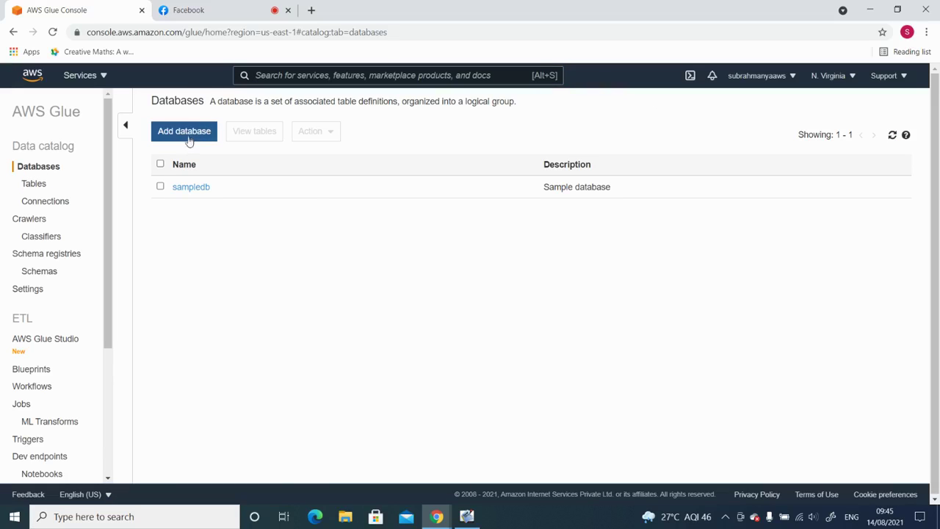
Check the database name in the SMART Notebook diagram, and create a Glue database named machine-learning.
left_click(470, 516)
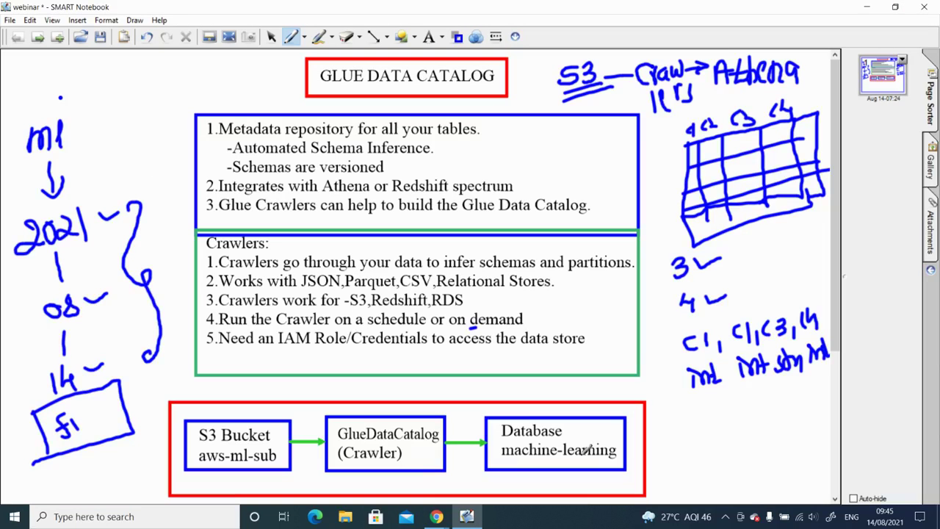
mouse_move(439, 516)
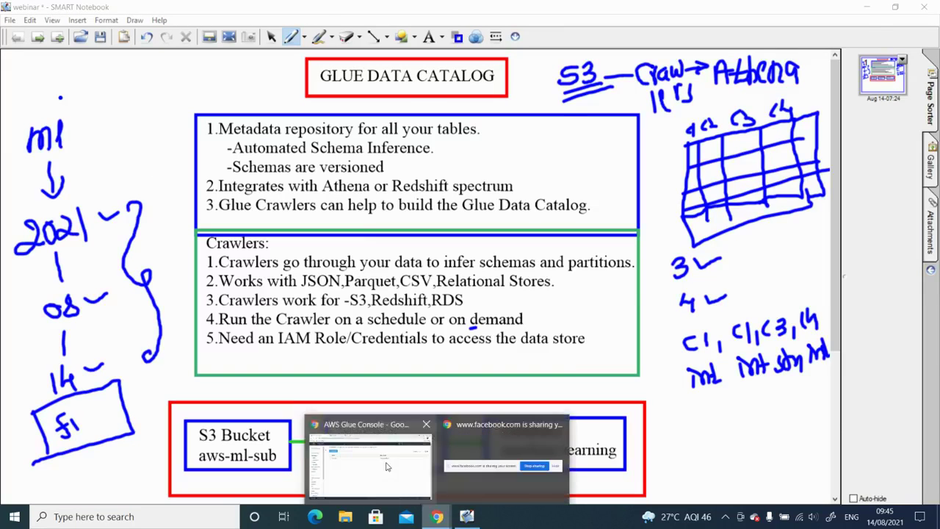
left_click(387, 466)
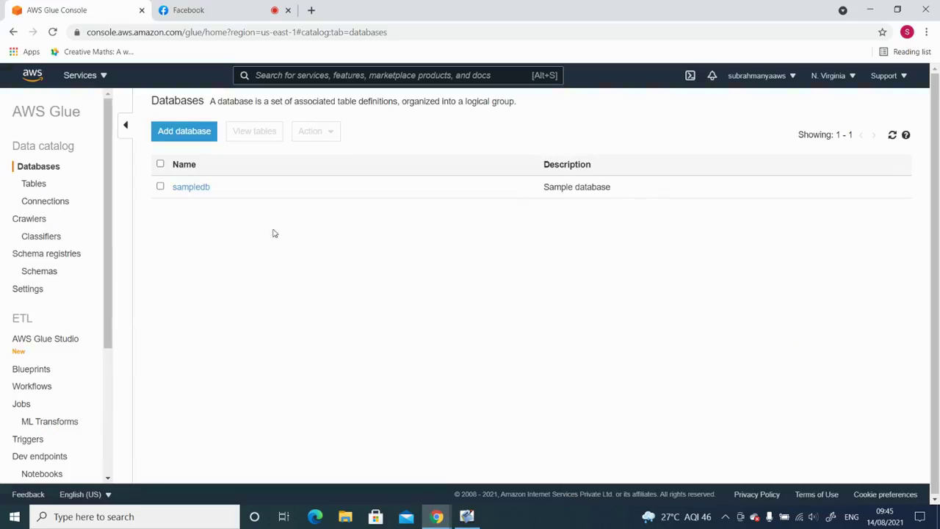
left_click(185, 134)
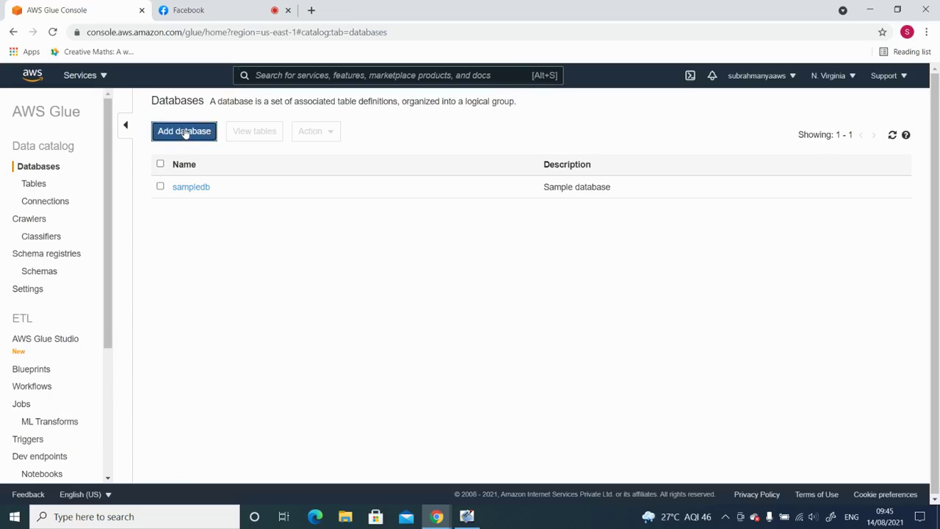
left_click(353, 186)
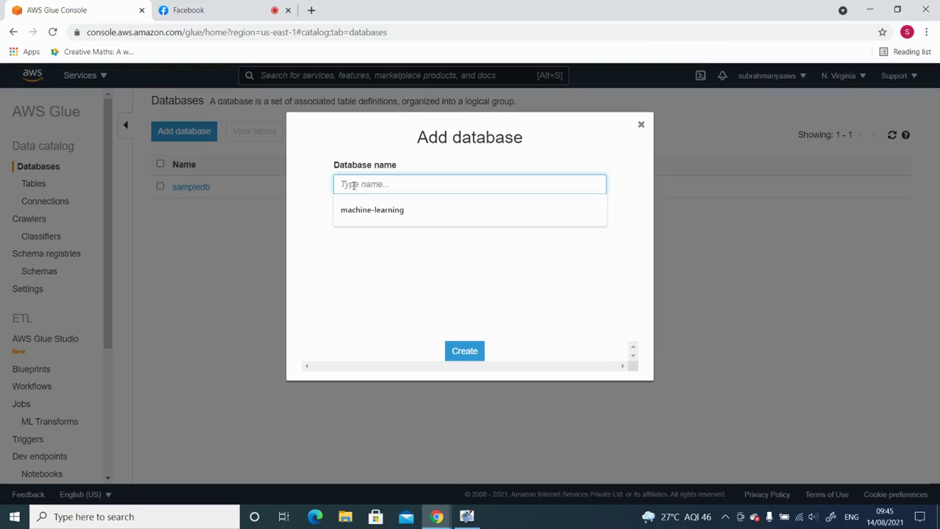
left_click(373, 211)
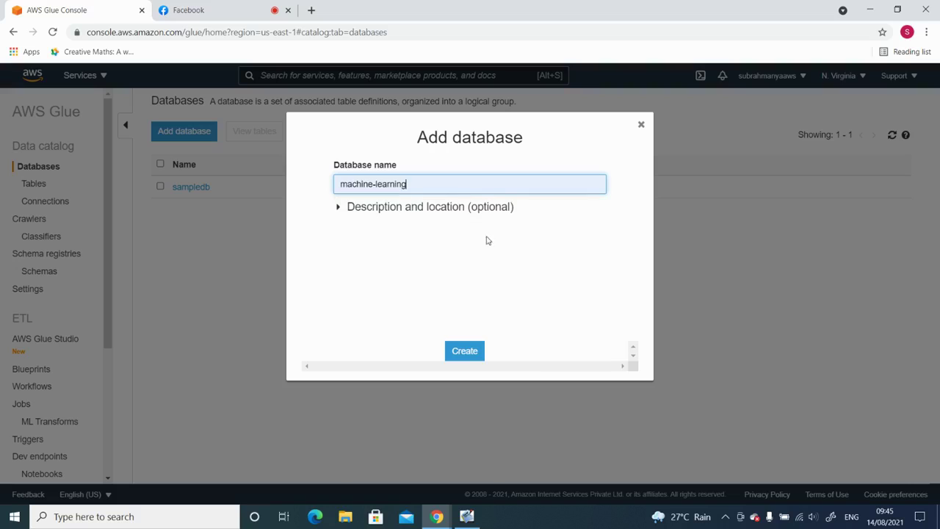
left_click(471, 353)
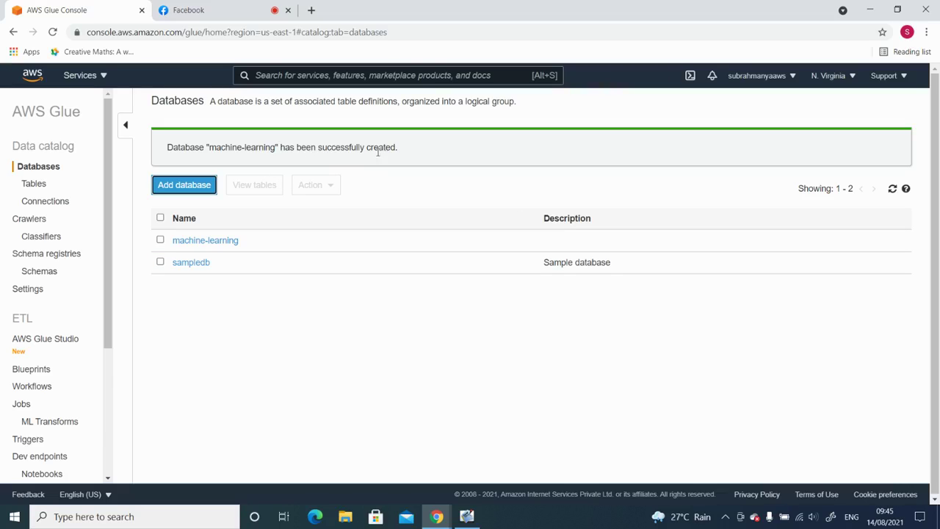
Examine the machine-learning database's details and tables, and check the crawler stage of the diagram in SMART Notebook from the database list.
left_click(218, 245)
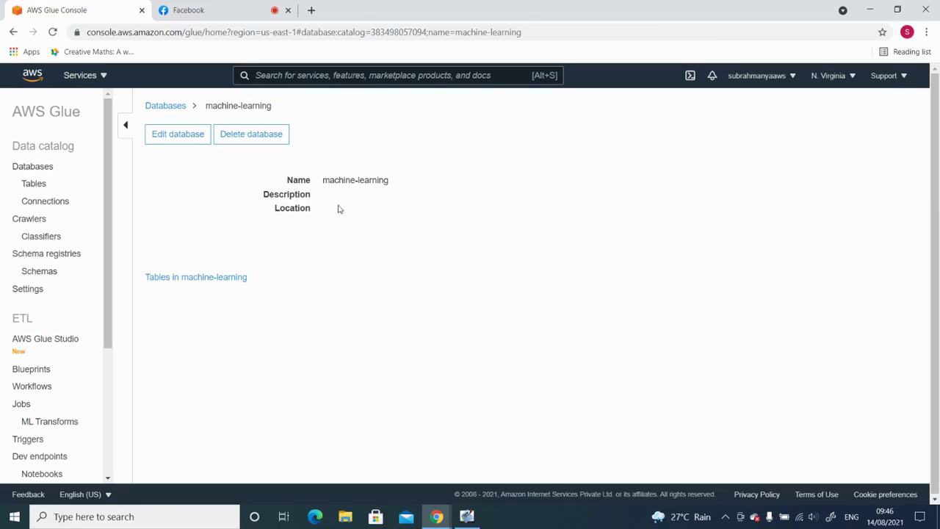
left_click(196, 280)
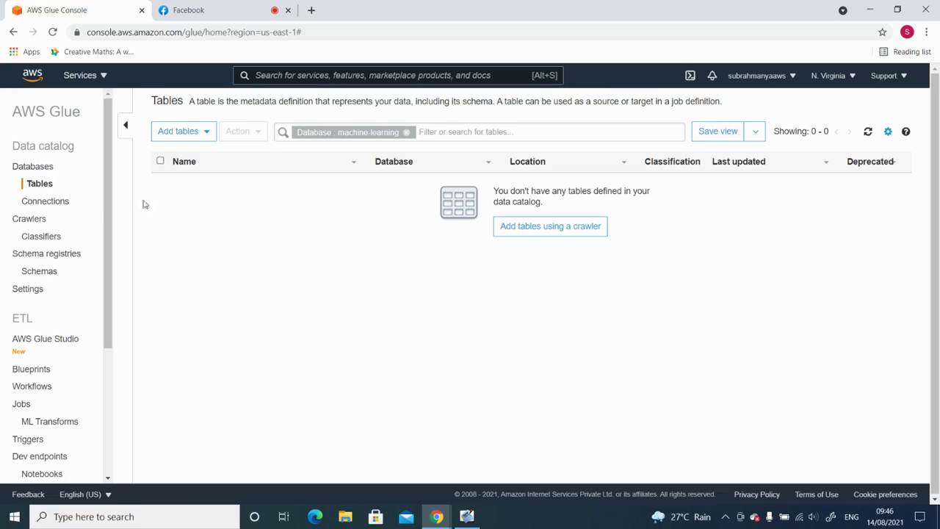
left_click(45, 167)
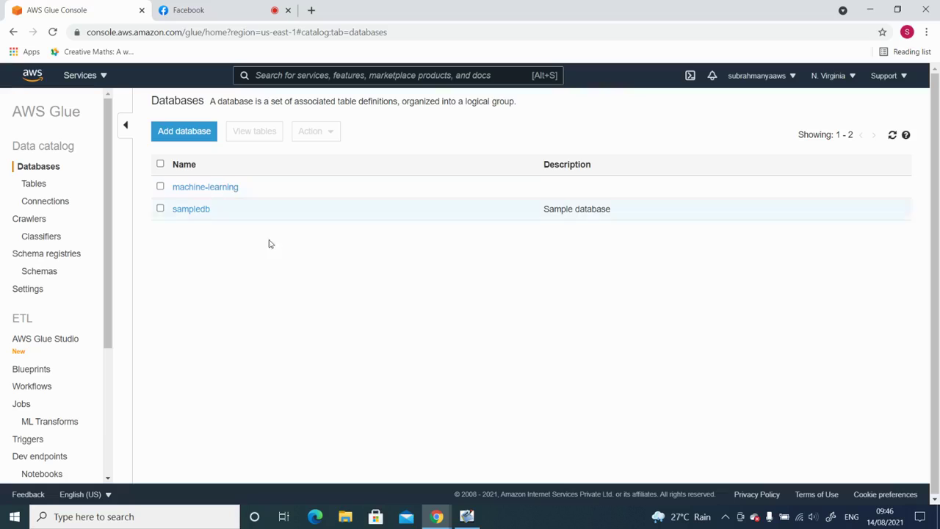
left_click(467, 517)
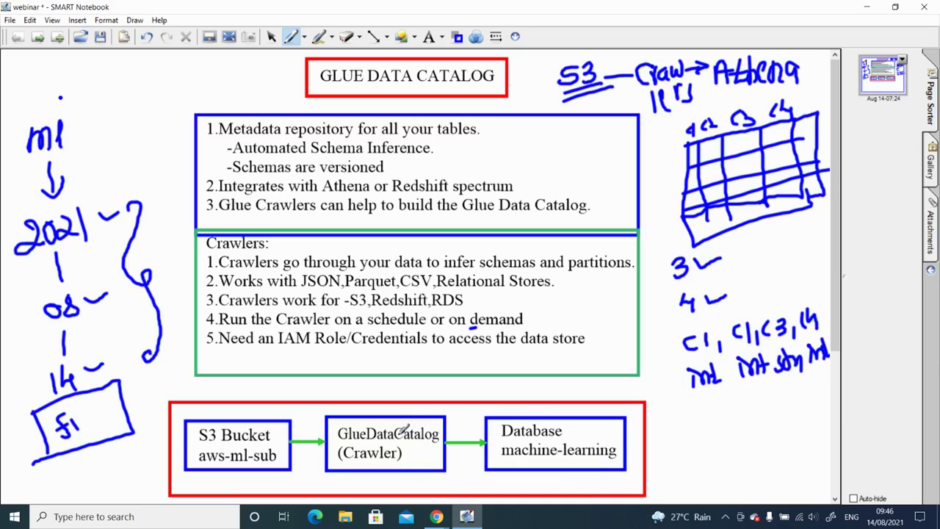
left_click(438, 517)
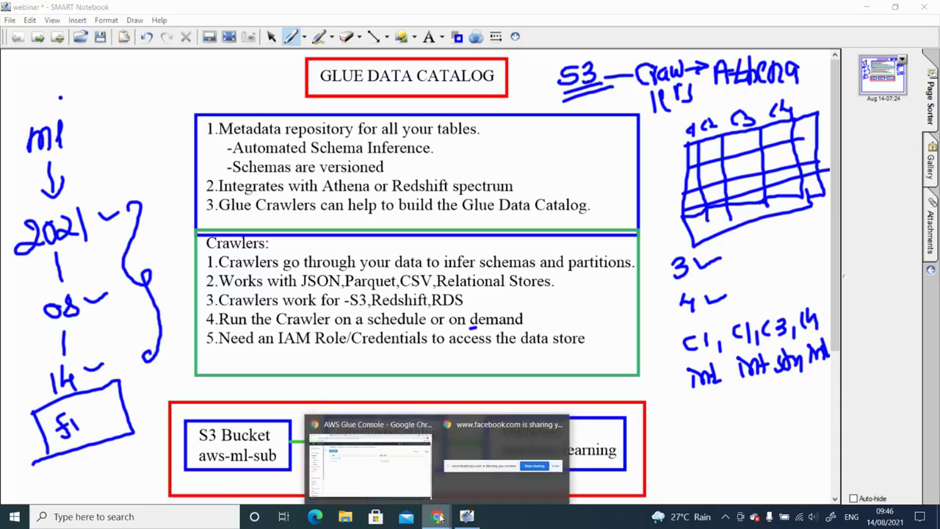
left_click(385, 459)
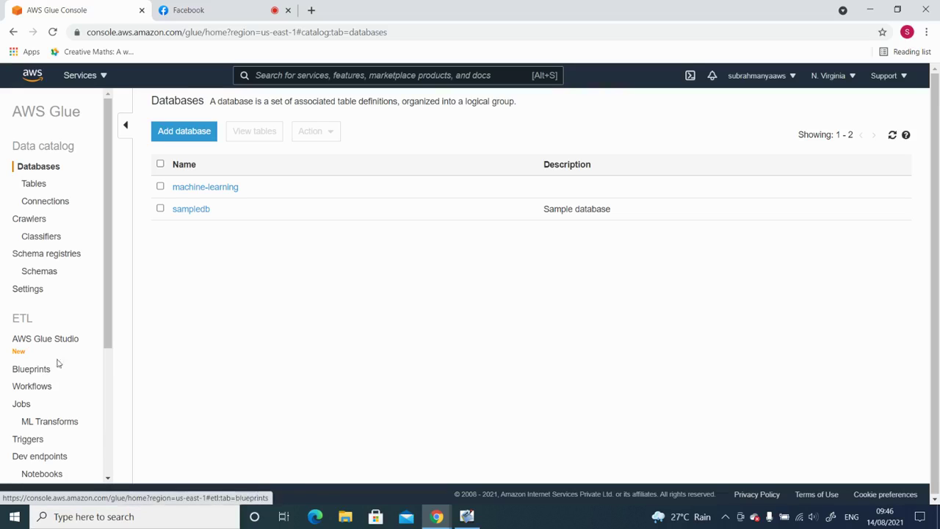
Start adding a new crawler and name it demo_crawler_s3.
left_click(33, 222)
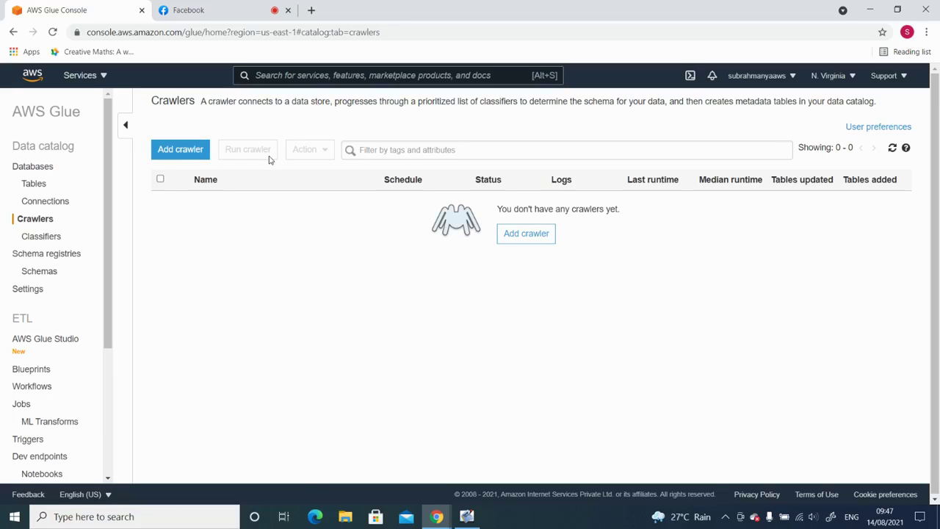
left_click(186, 152)
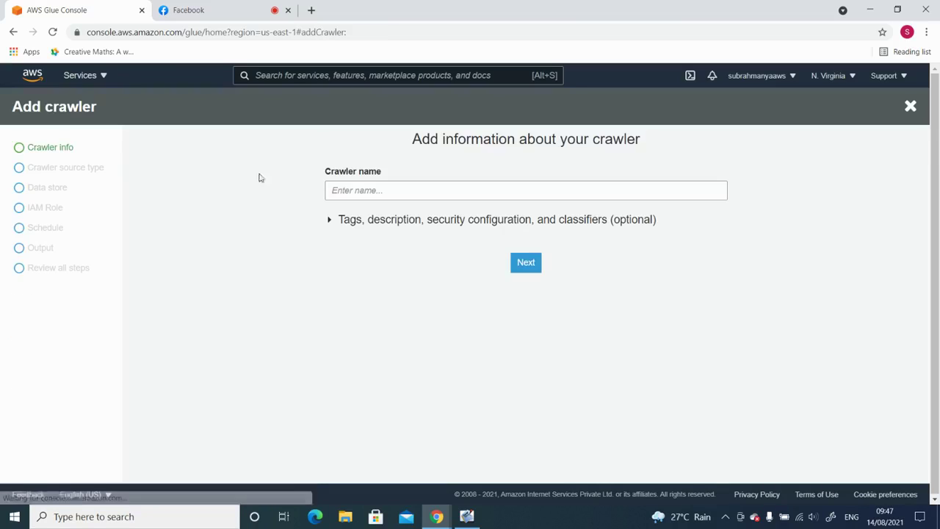
left_click(393, 190)
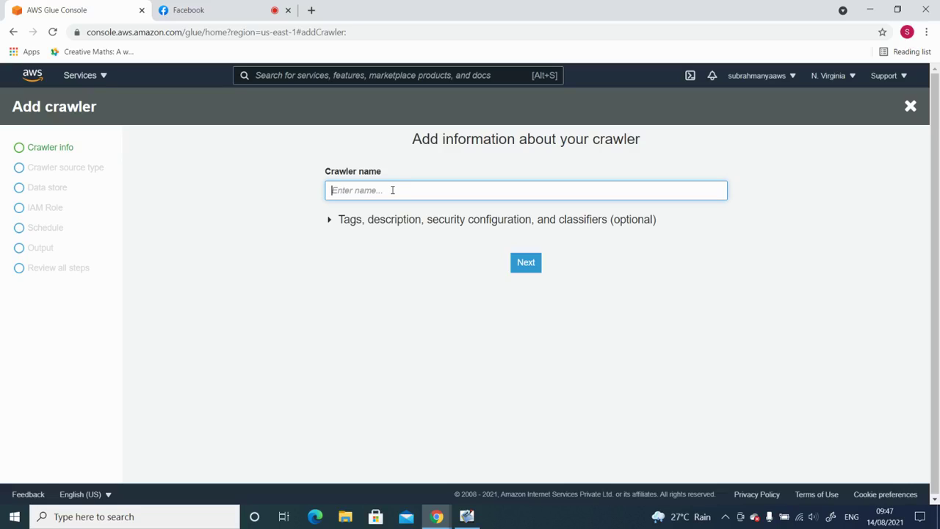
type("demo")
key("BackSpace")
type("_crawler_s3")
left_click(392, 301)
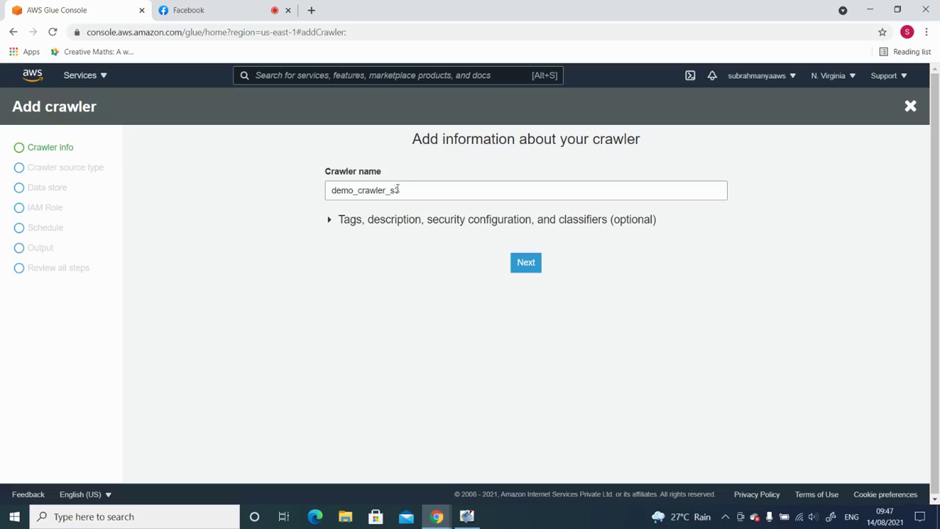
left_click(533, 266)
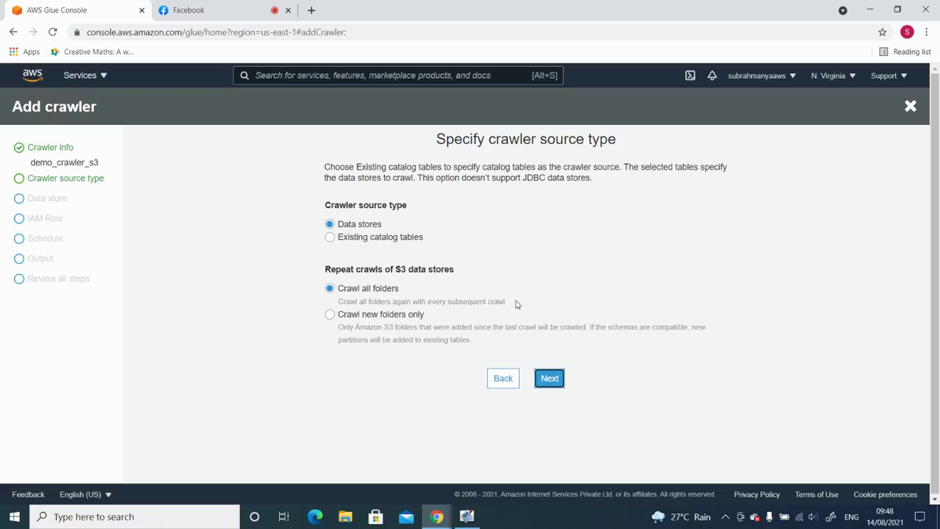
Accept Data stores as the crawler source type with Crawl all folders, and check the source in the SMART Notebook diagram.
left_click(551, 381)
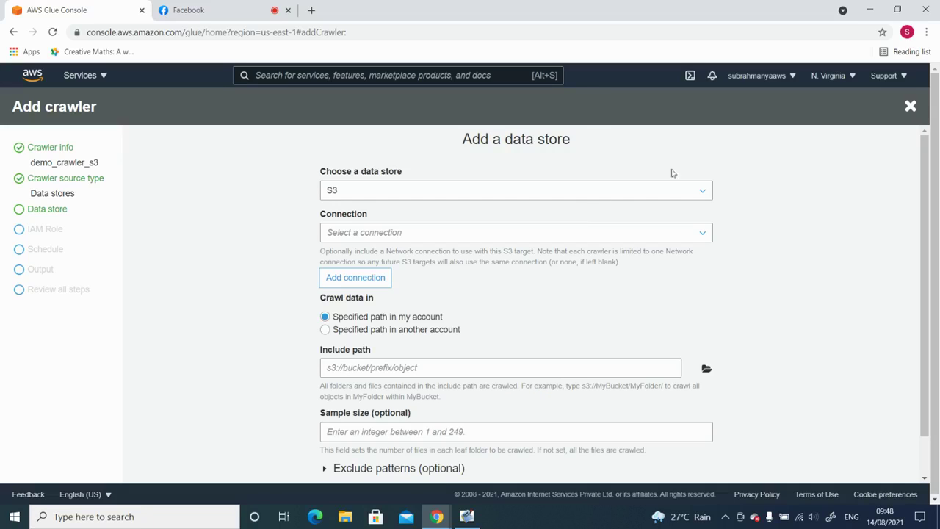
scroll(922, 169, "down", 1)
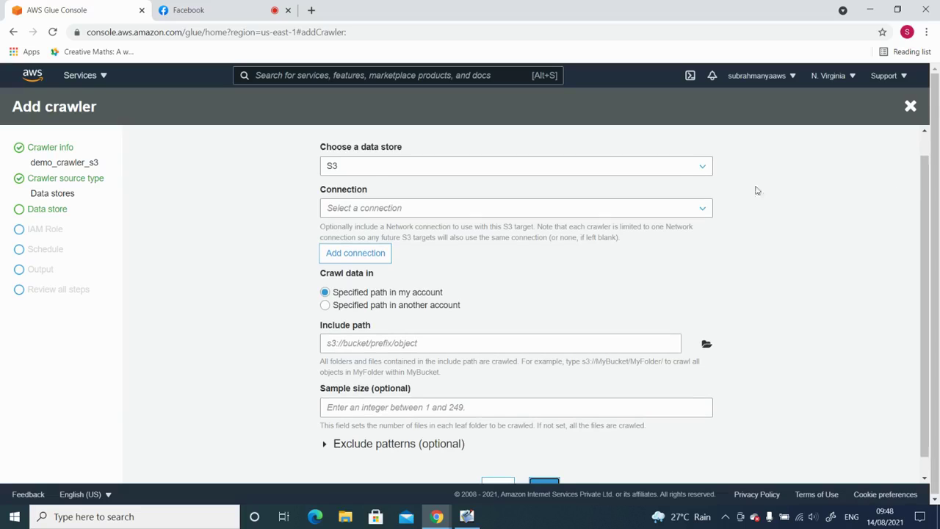
left_click(474, 516)
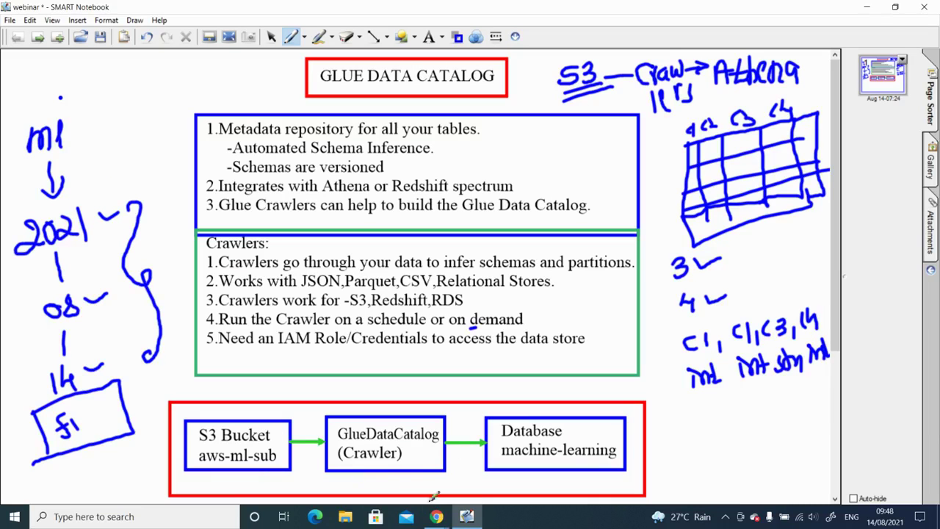
mouse_move(437, 516)
left_click(369, 450)
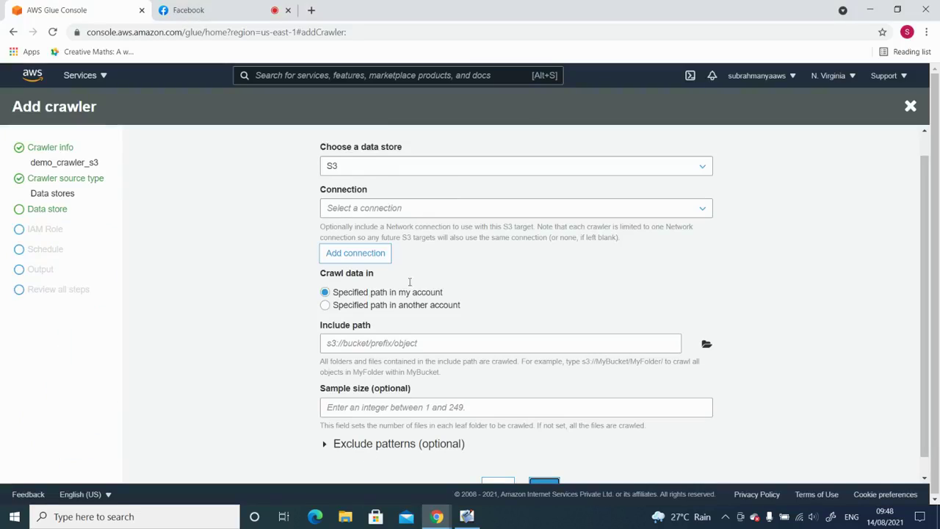
Choose S3 as the crawler's data store without a connection, keeping the crawl on a specified path in my account.
left_click(374, 163)
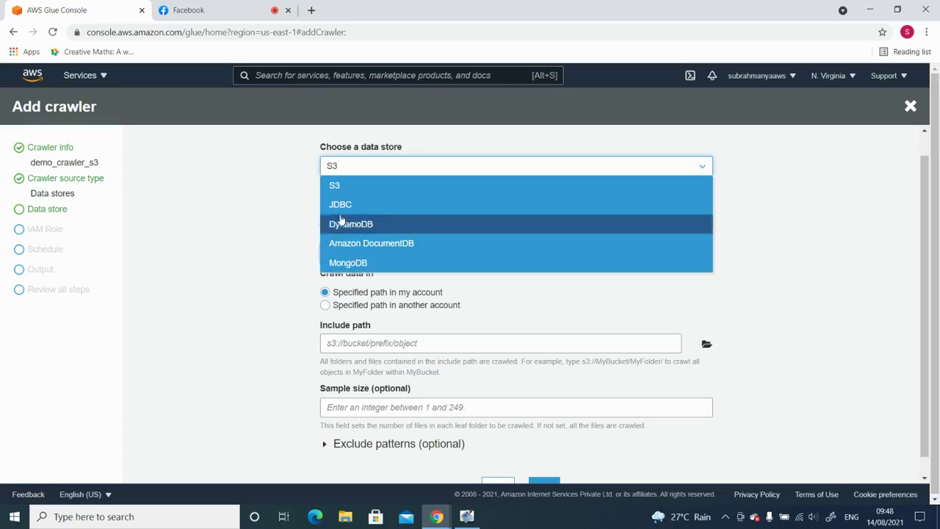
left_click(329, 192)
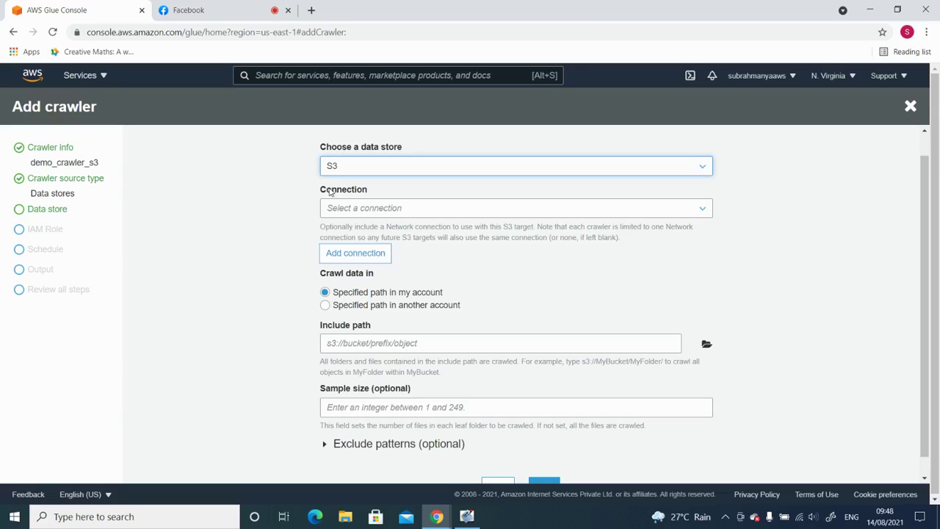
left_click(390, 209)
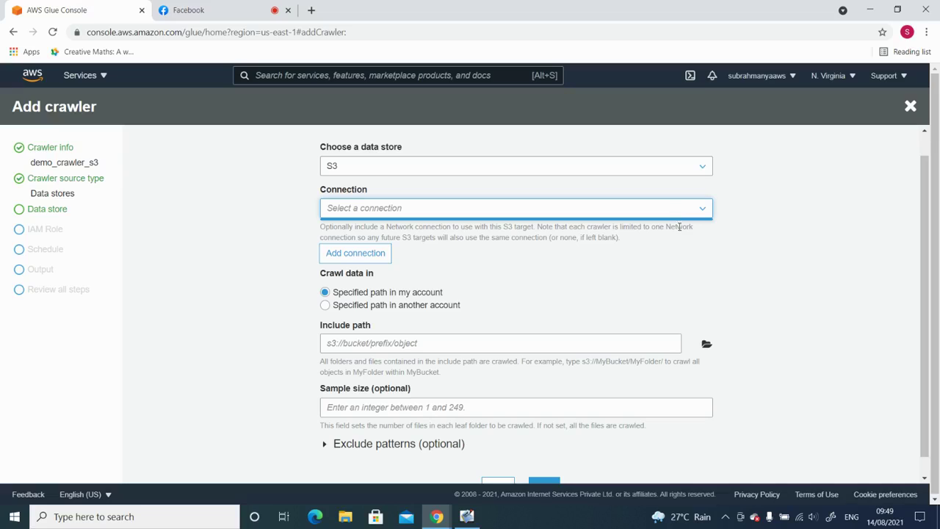
left_click(768, 219)
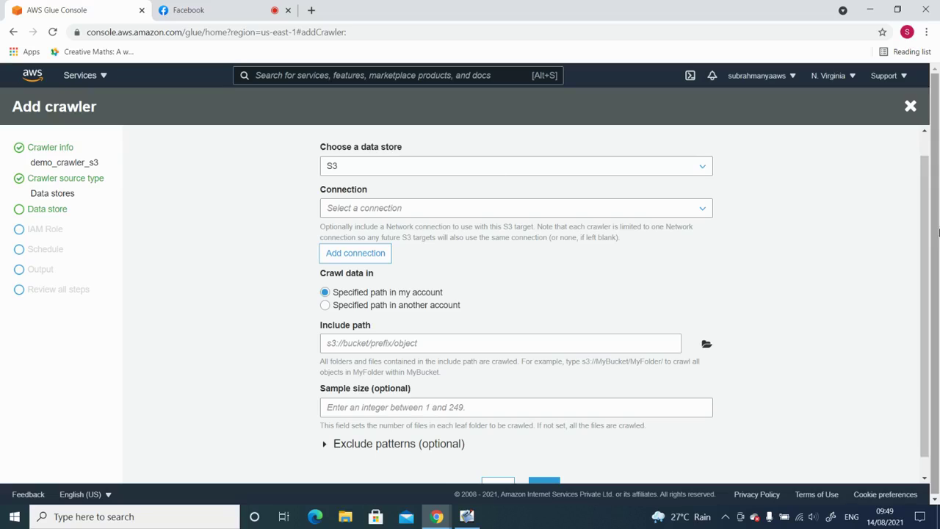
scroll(933, 232, "down", 1)
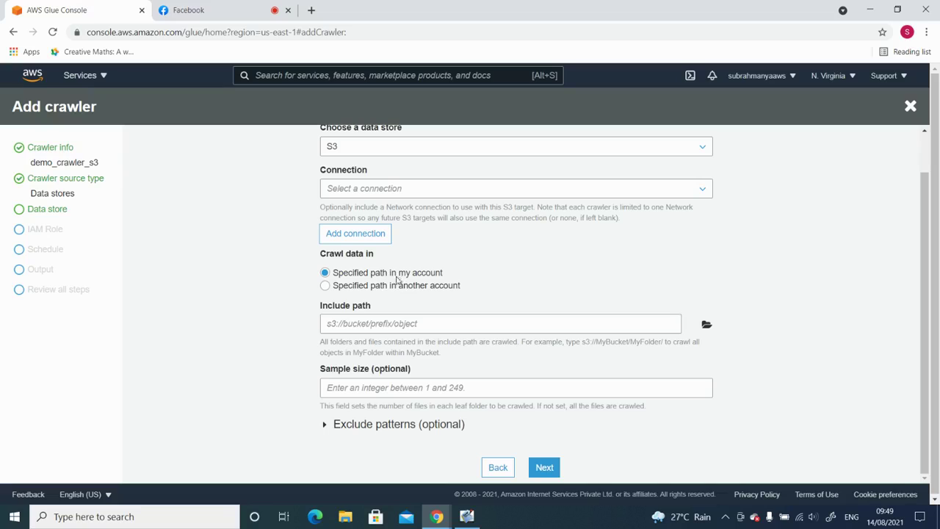
left_click_drag(444, 275, 336, 275)
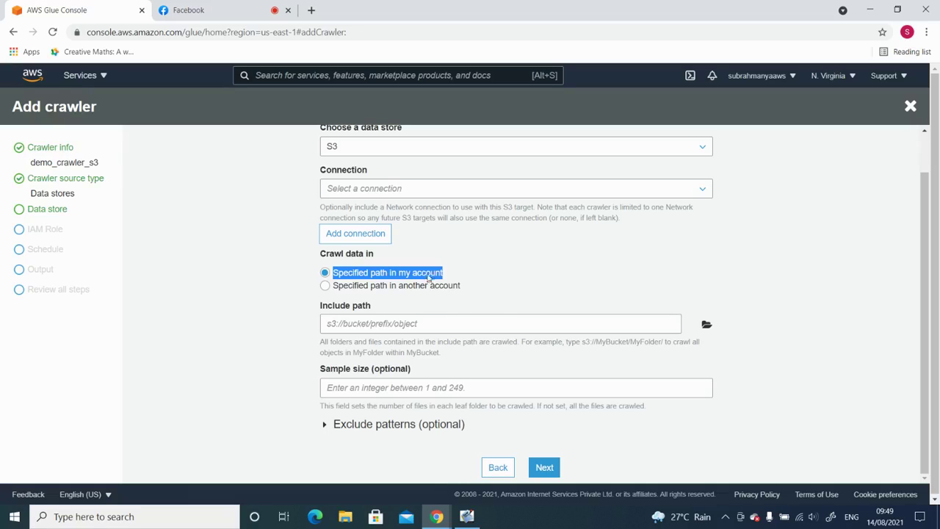
left_click(492, 289)
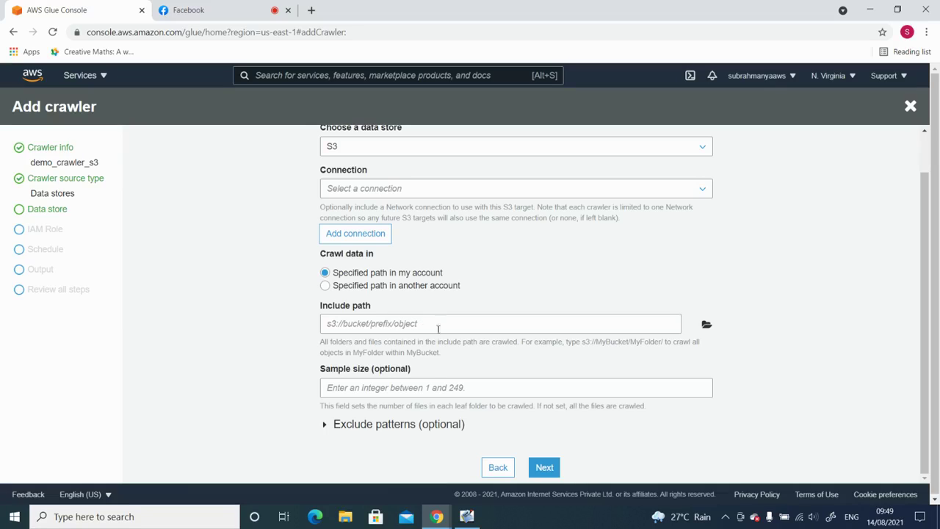
Check the bucket name in the SMART Notebook diagram, and set the crawler's include path to the aws-ml-sub bucket.
left_click(475, 520)
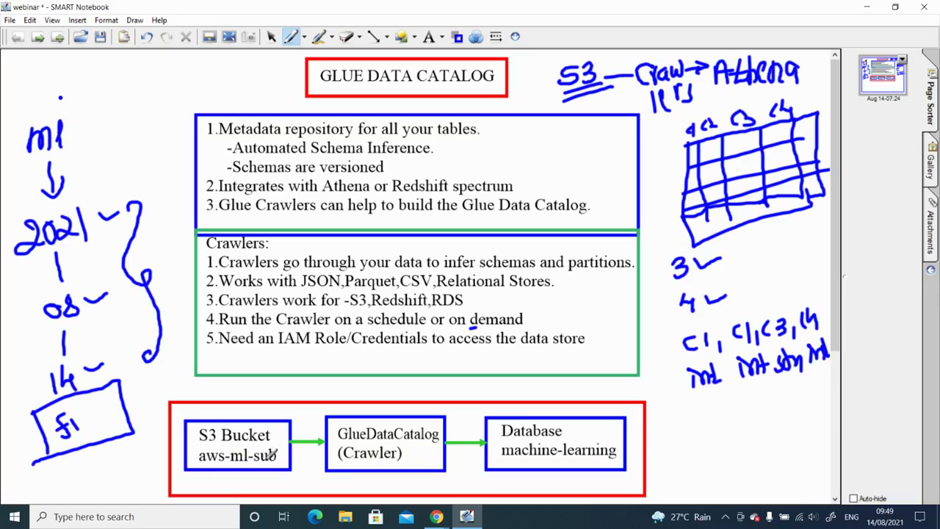
left_click(436, 516)
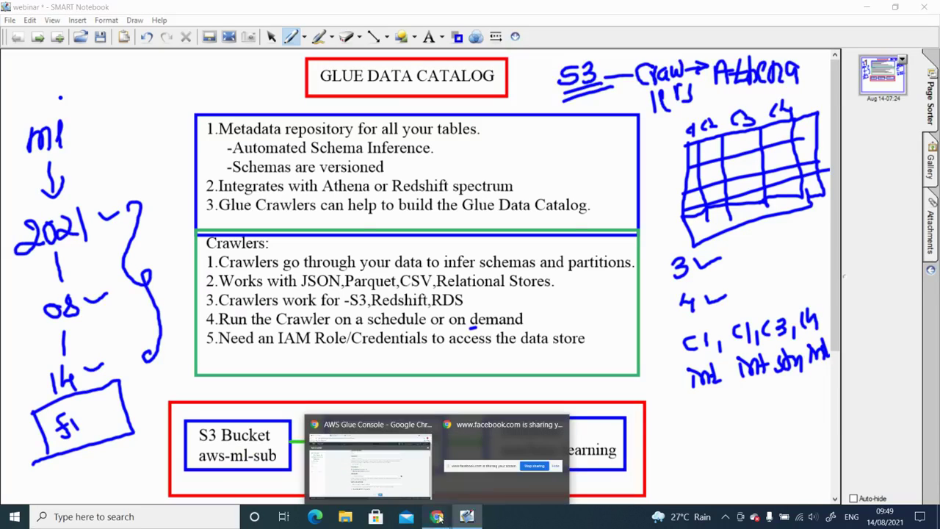
left_click(401, 480)
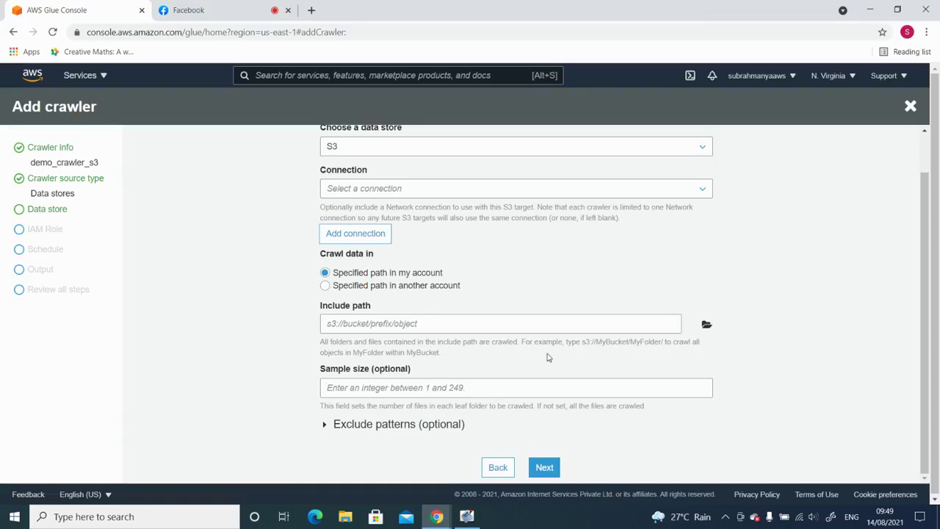
left_click(707, 326)
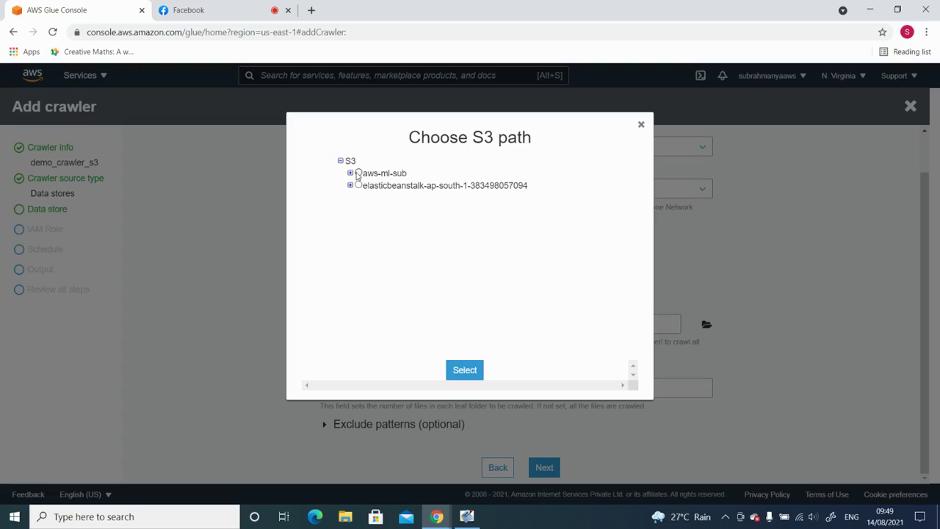
left_click(358, 174)
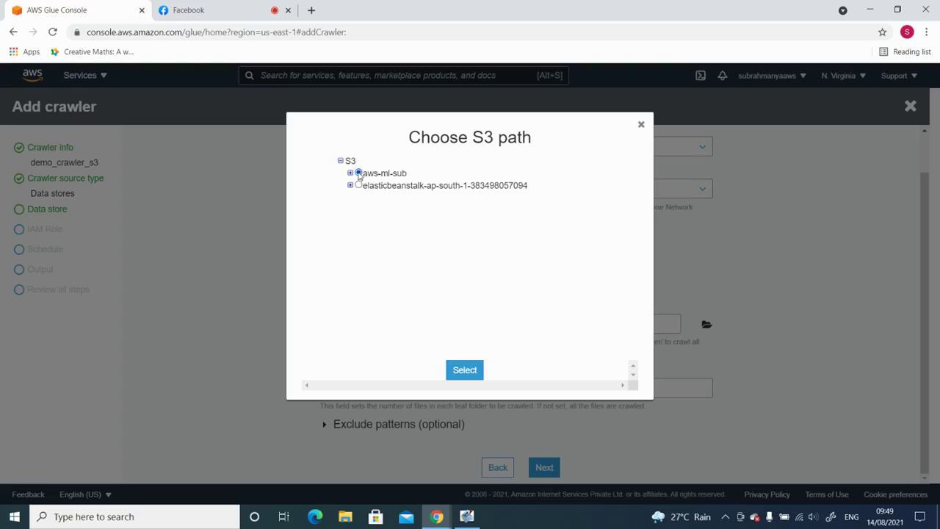
left_click(467, 371)
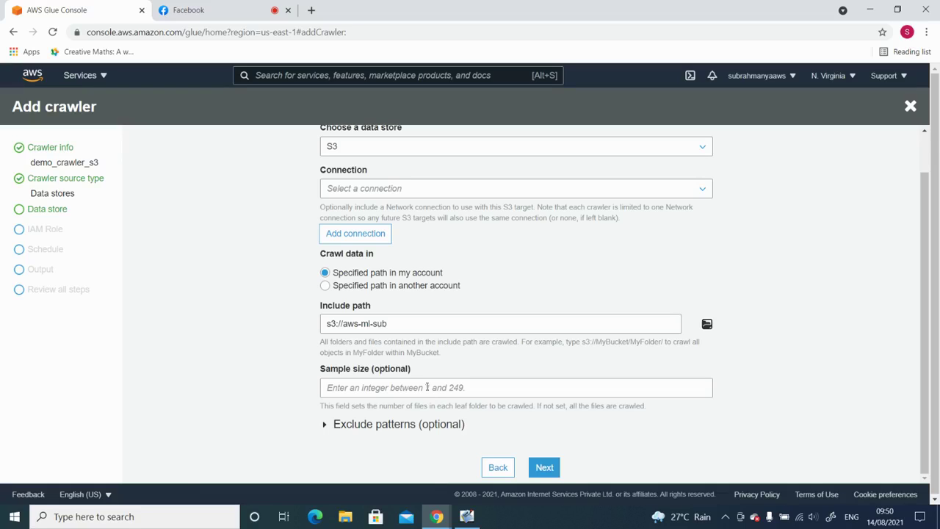
Accept the aws-ml-sub S3 data store and decline adding another data store to the crawler.
left_click(545, 470)
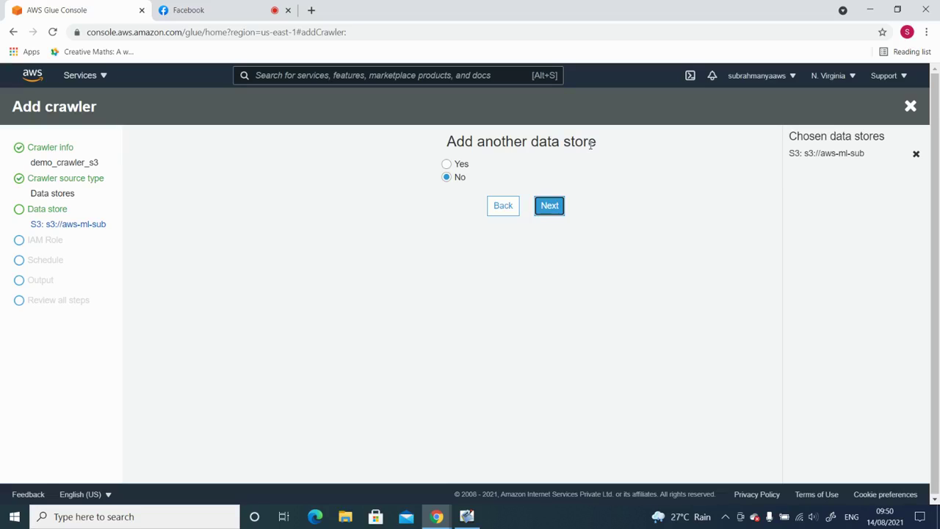
left_click(446, 165)
left_click(447, 178)
left_click(556, 212)
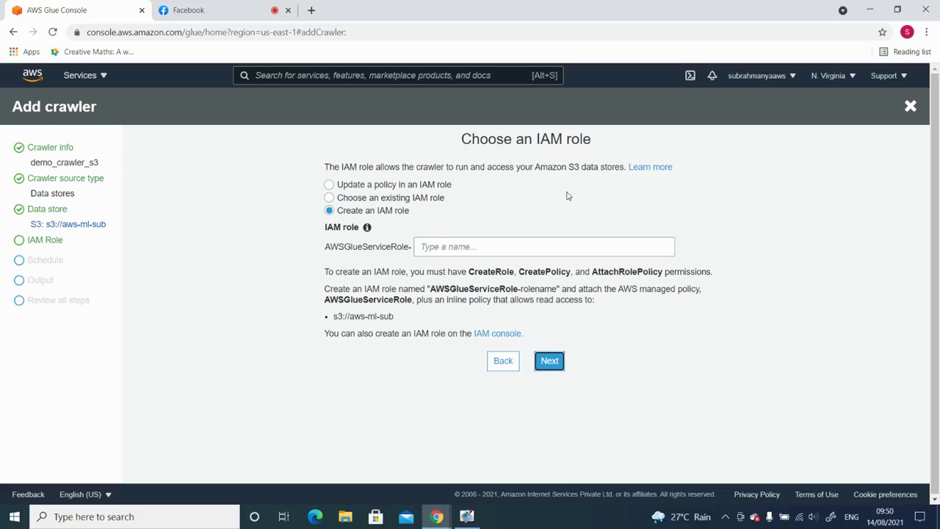
Create a new IAM role for the crawler with the name suffix crawlerdemorole after AWSGlueServiceRole-.
left_click(478, 245)
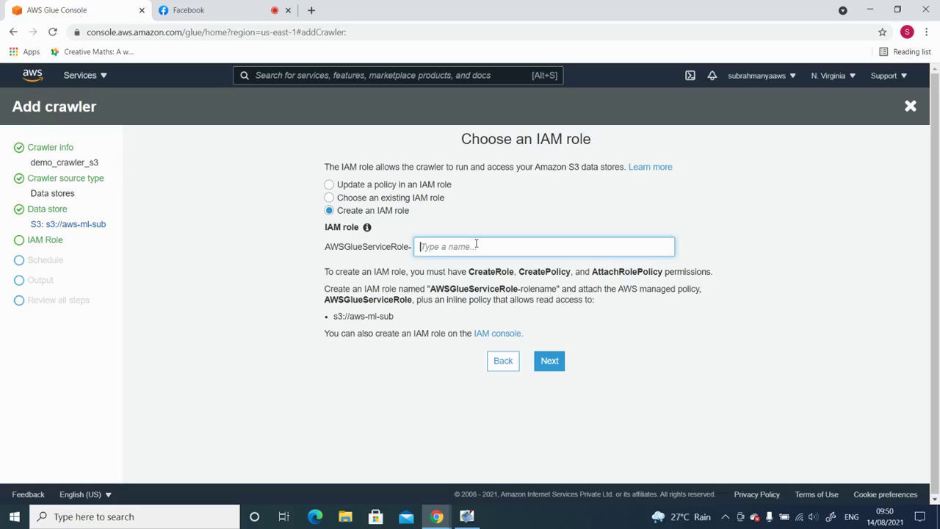
type("crawlerdemorole")
left_click(760, 271)
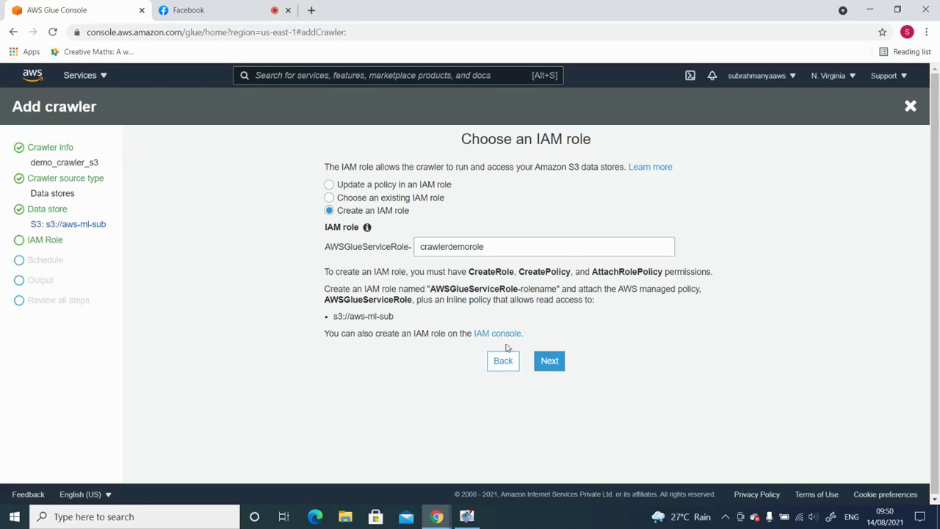
left_click(554, 365)
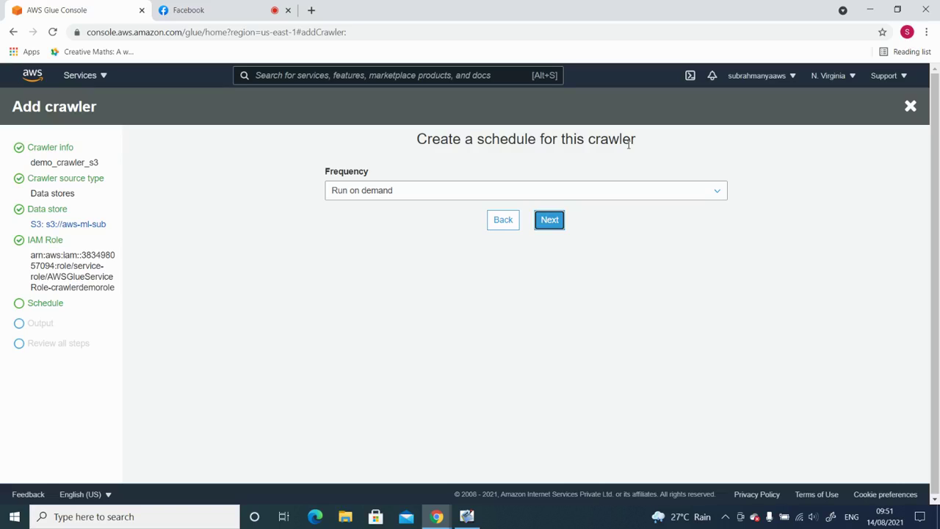
Review the crawler's schedule frequency options and keep Run on demand as its schedule.
left_click(685, 194)
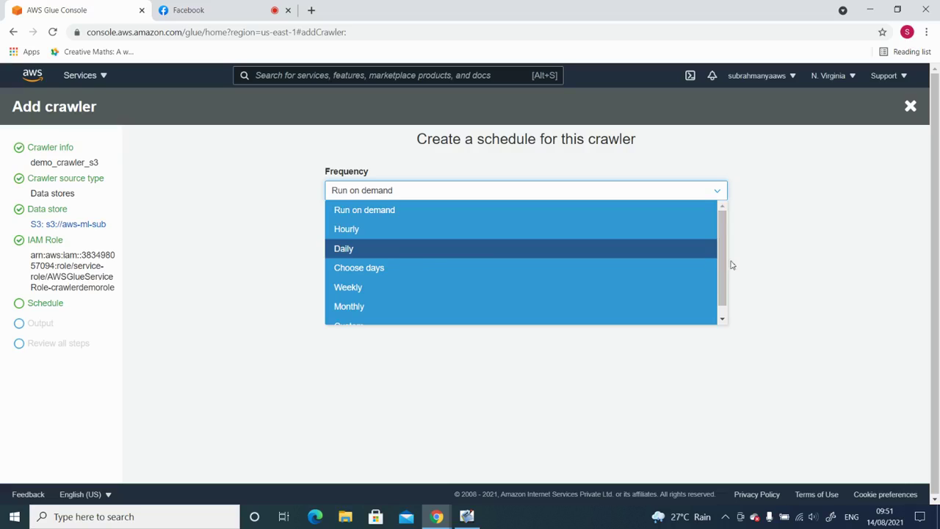
scroll(726, 258, "down", 1)
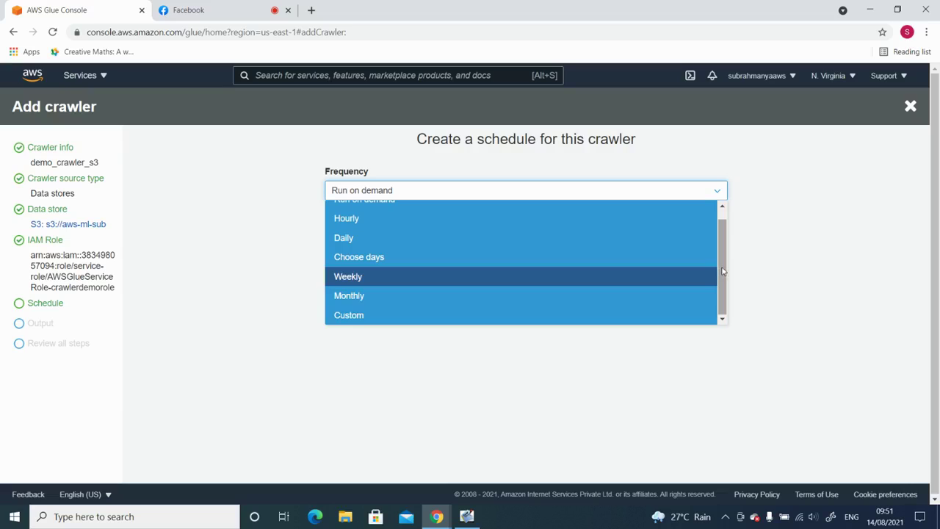
scroll(722, 271, "up", 1)
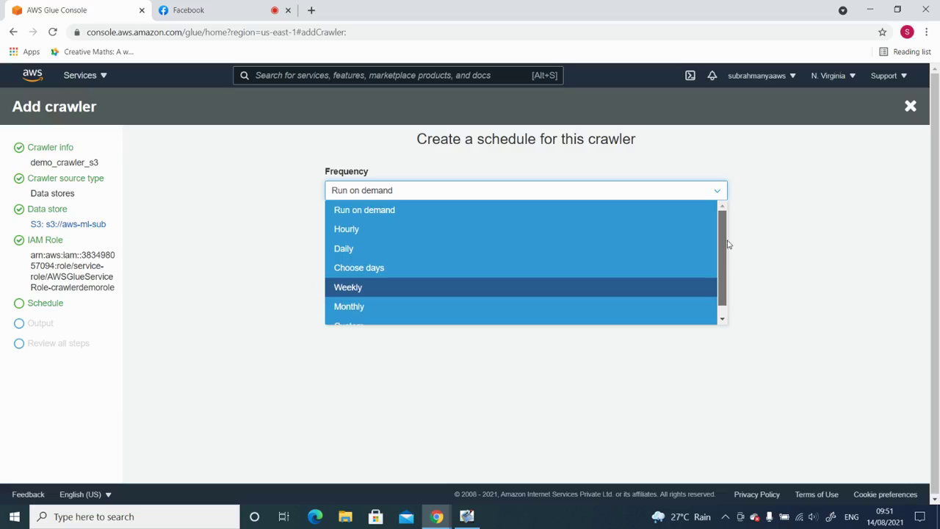
left_click(389, 211)
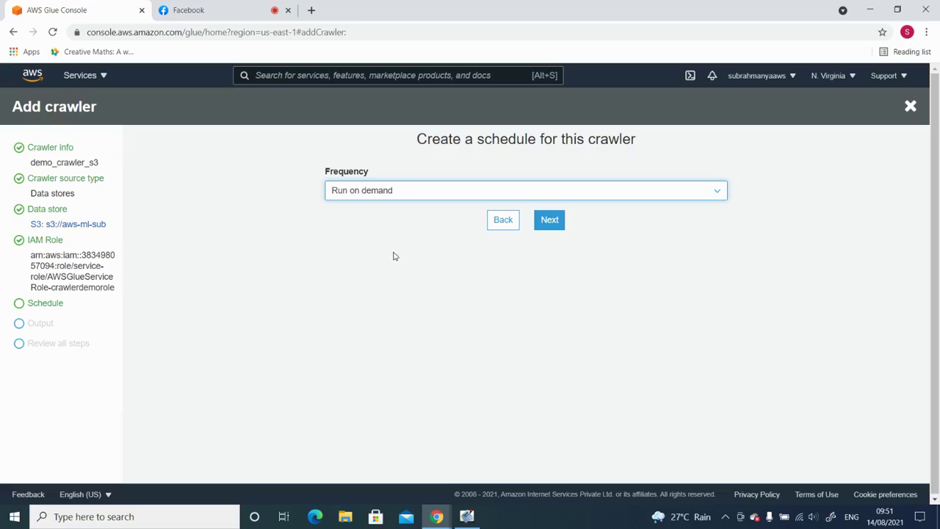
left_click(551, 220)
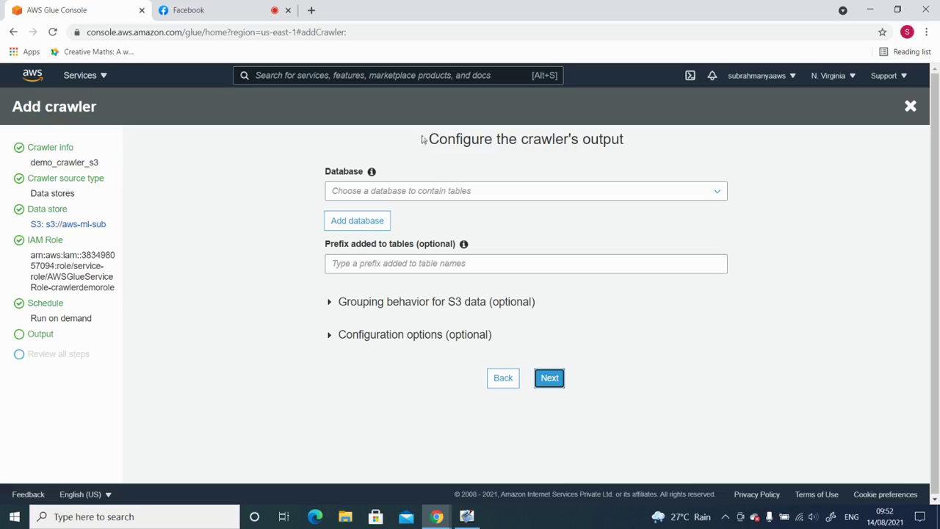
Check the target database in the SMART Notebook diagram, and choose machine-learning as the crawler's output database.
left_click_drag(431, 139, 637, 152)
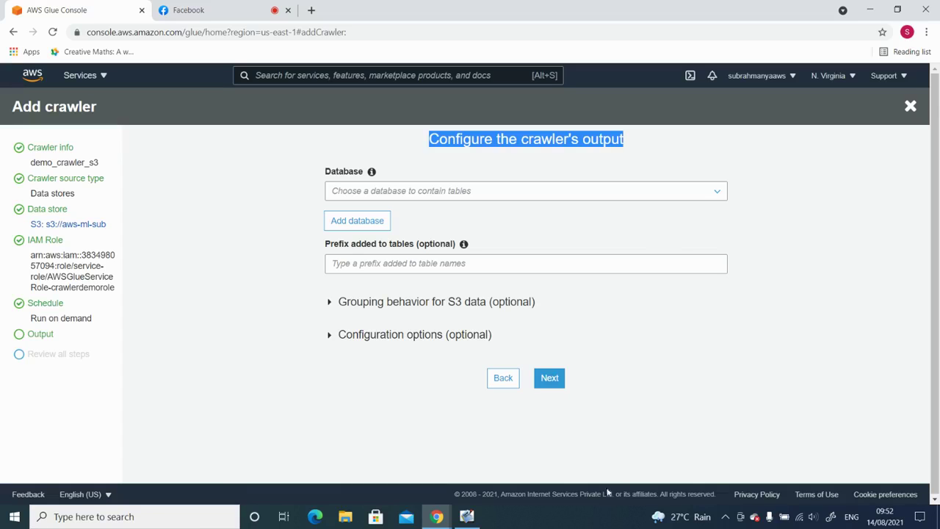
left_click(468, 516)
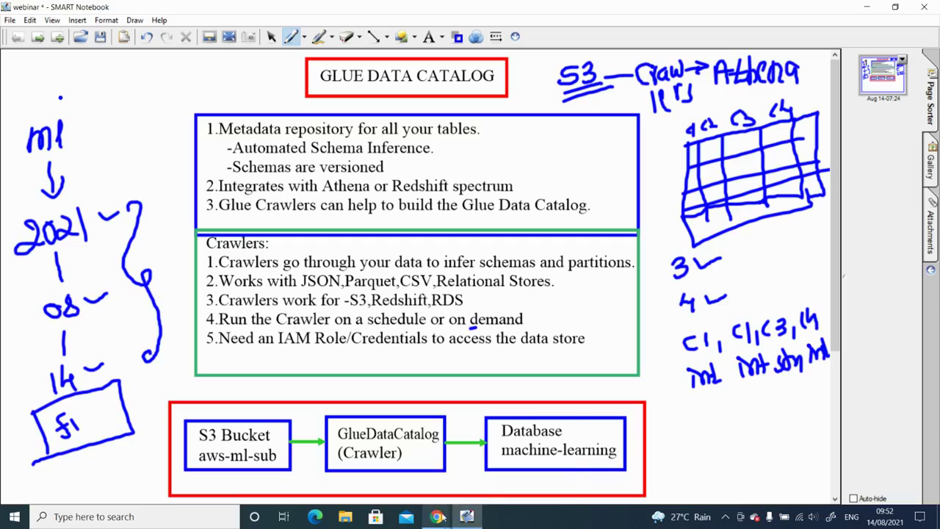
mouse_move(437, 516)
left_click(369, 460)
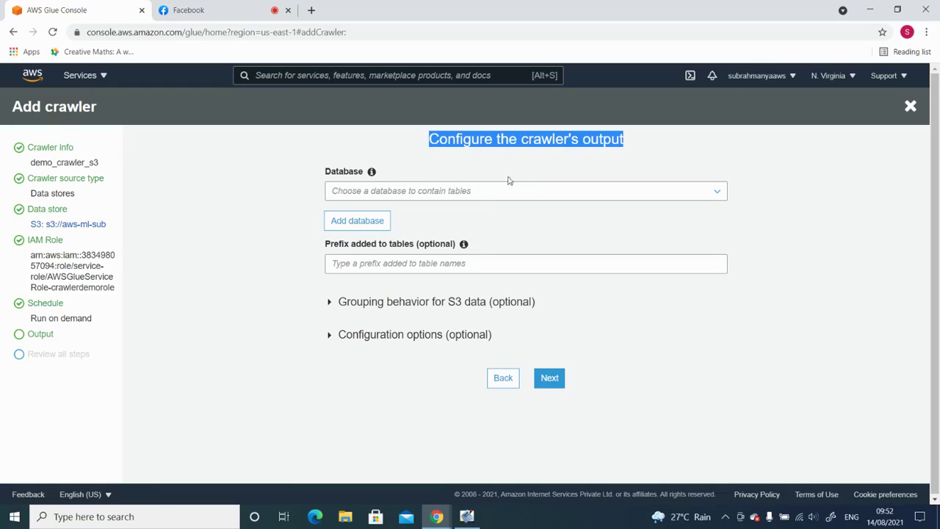
left_click(592, 195)
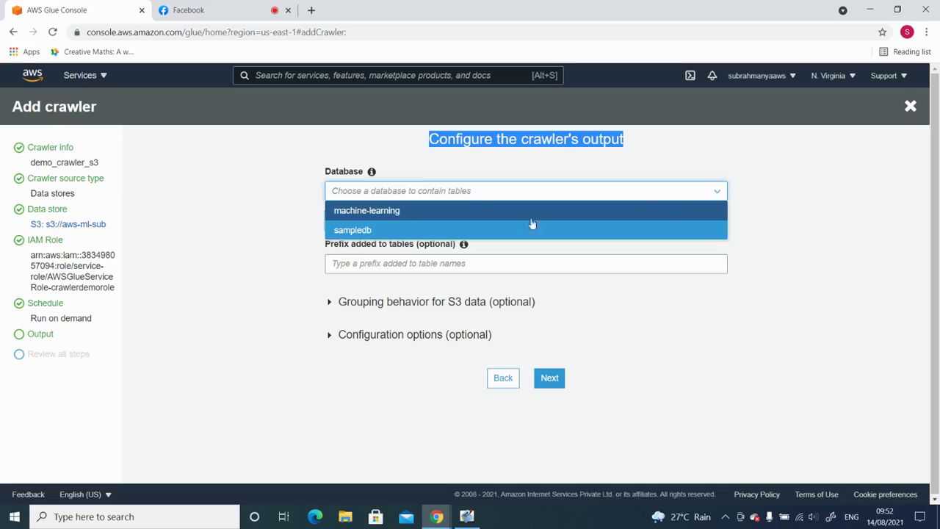
left_click(369, 211)
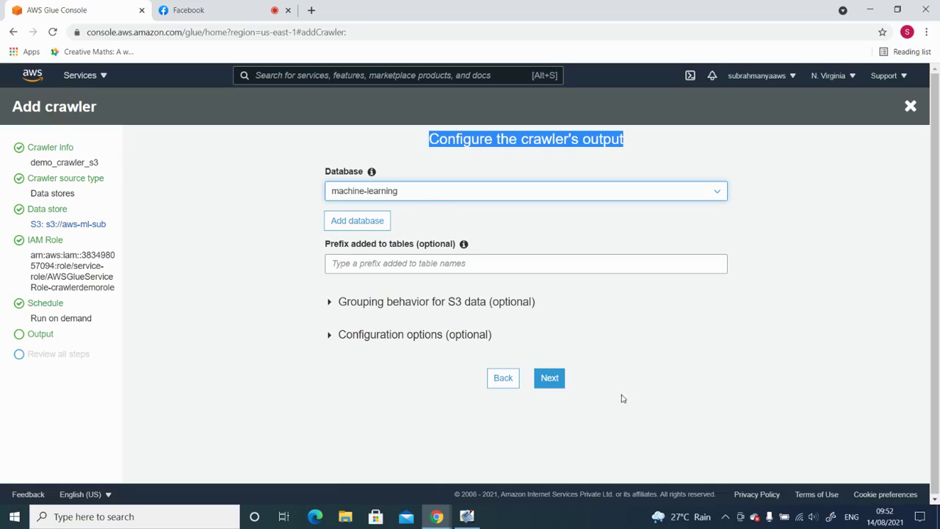
left_click(551, 378)
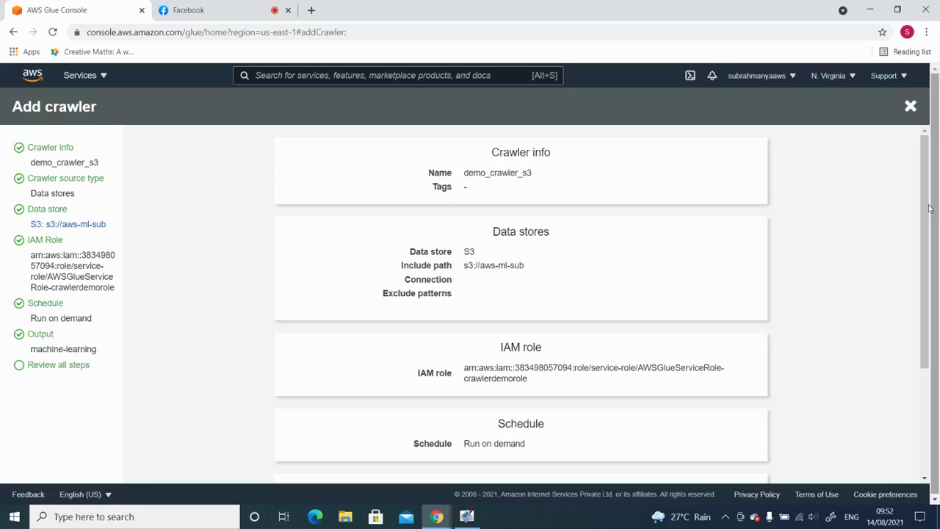
Review the summary of all crawler settings and finish creating demo_crawler_s3.
scroll(925, 205, "down", 2)
scroll(925, 206, "up", 3)
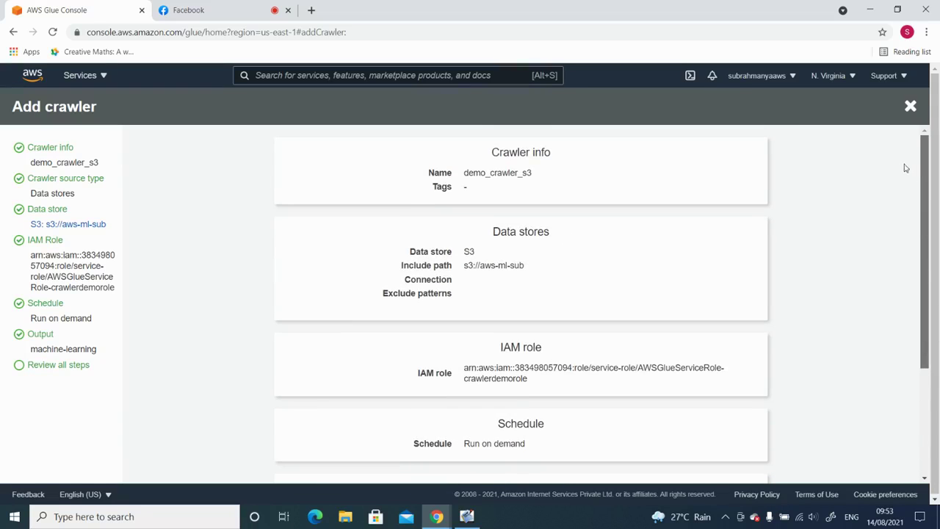
scroll(903, 178, "down", 3)
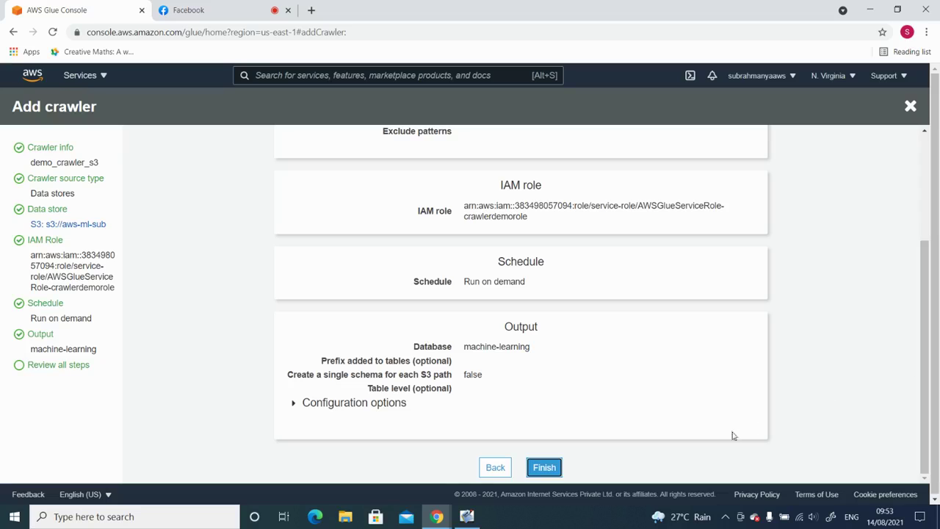
left_click(548, 476)
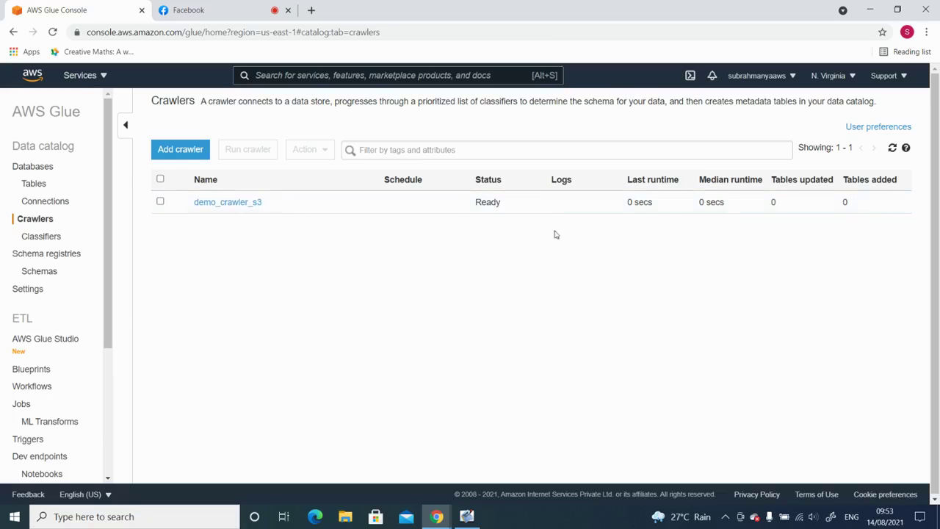
left_click(160, 203)
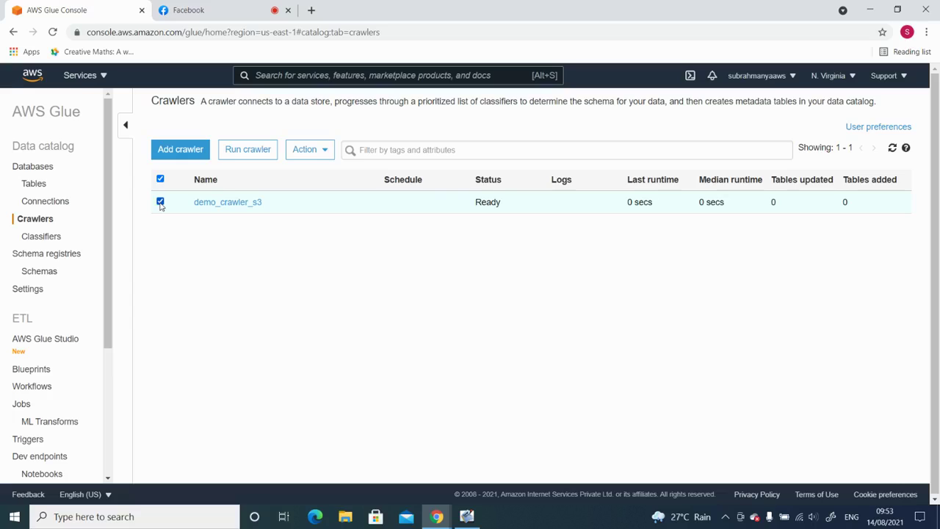
left_click(160, 204)
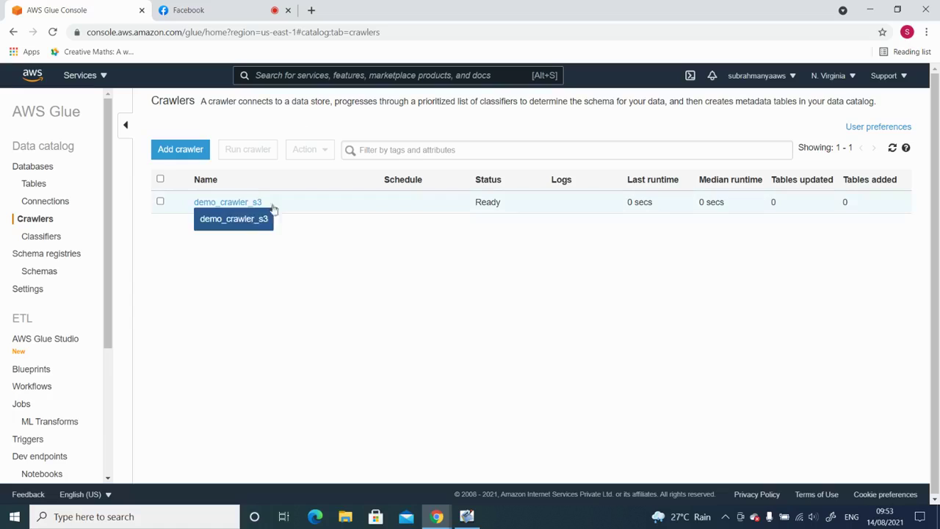
Open the AWS Management Console from aws.amazon.com in a new browser tab and view the S3 buckets.
left_click(311, 11)
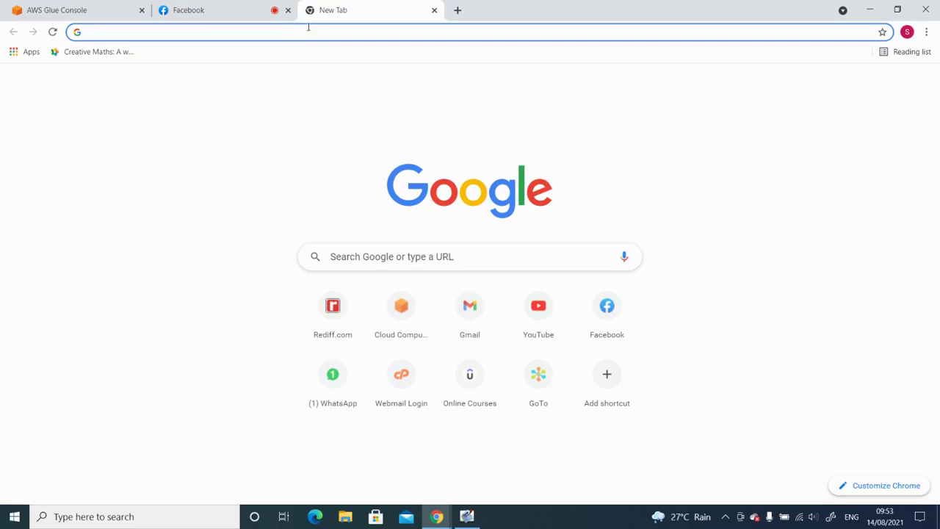
type("aws.amazon.com")
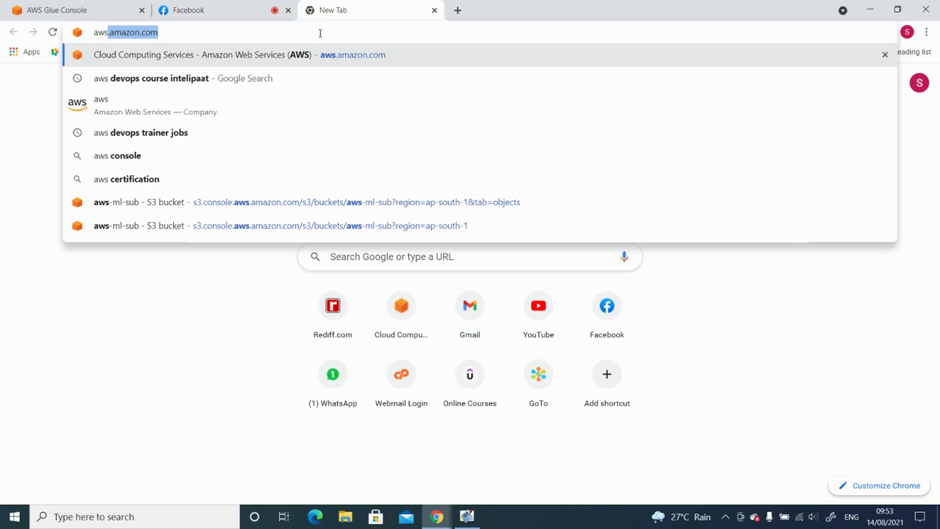
key("Return")
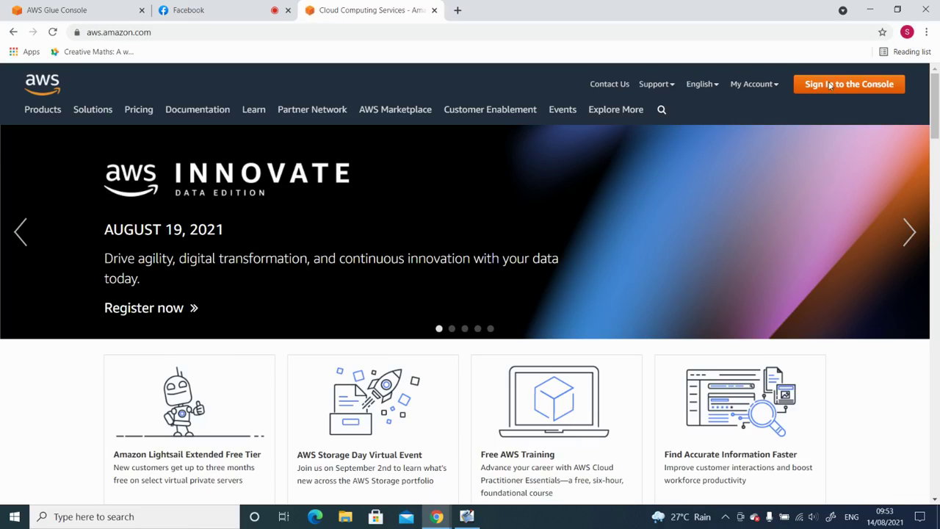
left_click(829, 86)
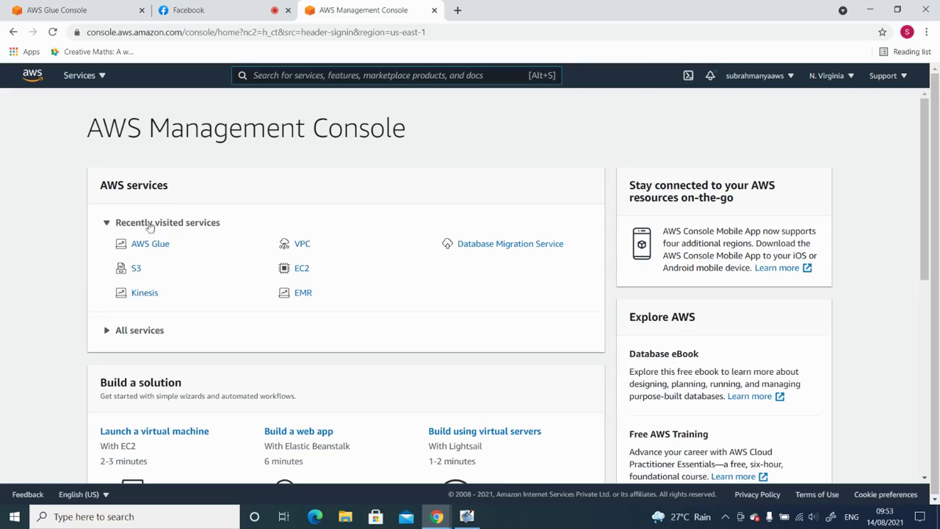
left_click(136, 269)
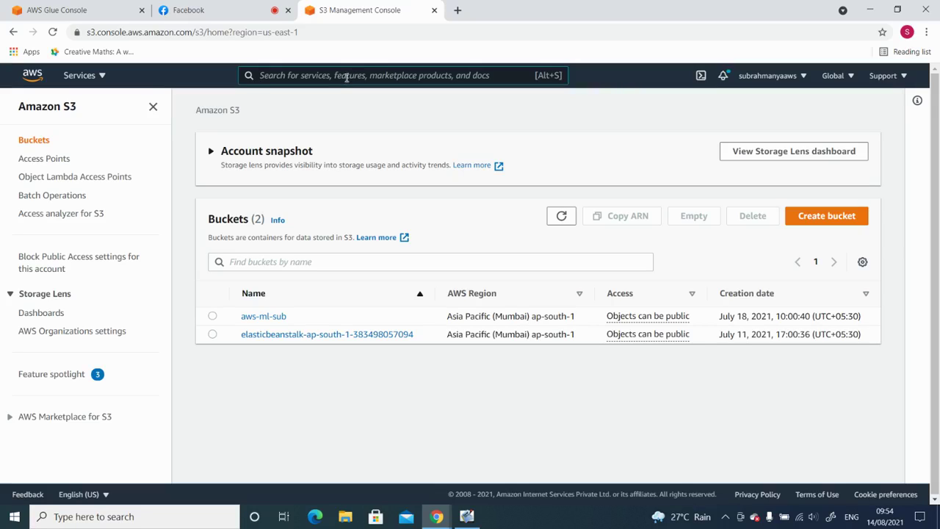
Search the AWS services for glue, open AWS Glue, and check the tables of the machine-learning database.
left_click(301, 77)
type("gl")
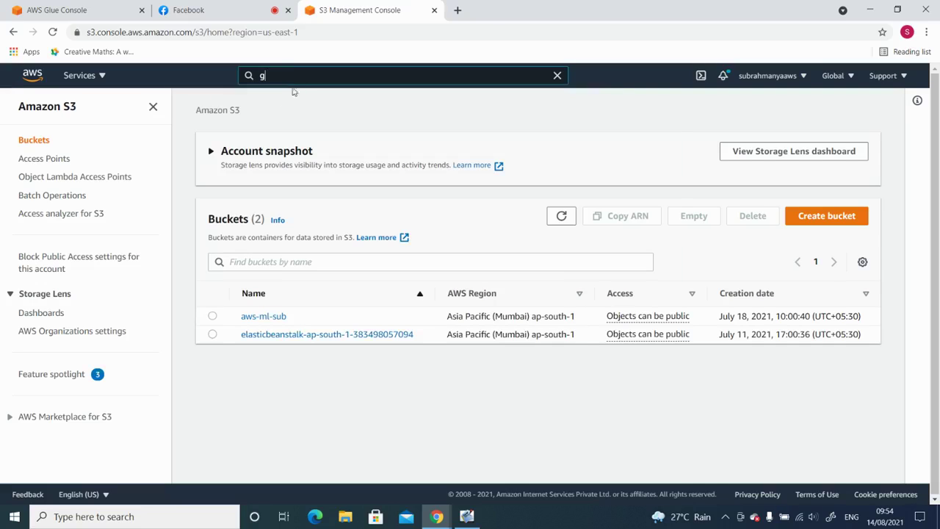
type("ue")
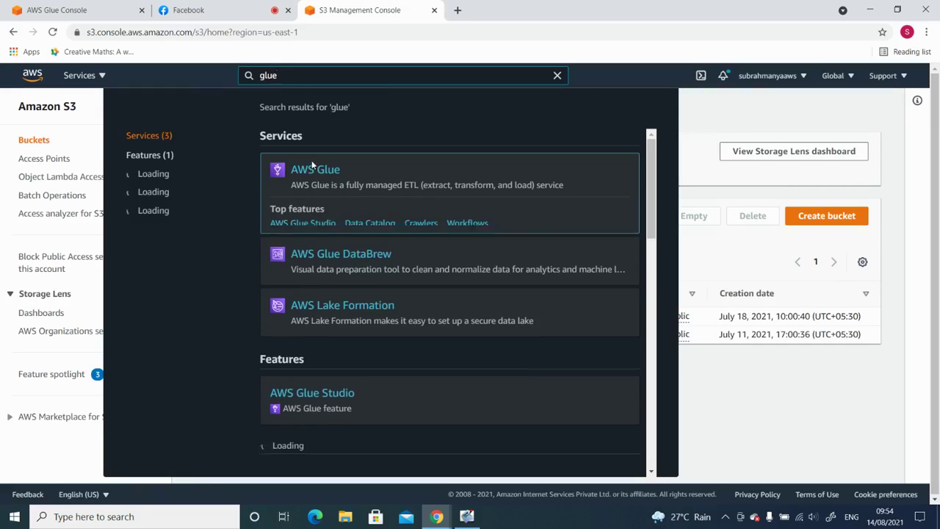
left_click(322, 172)
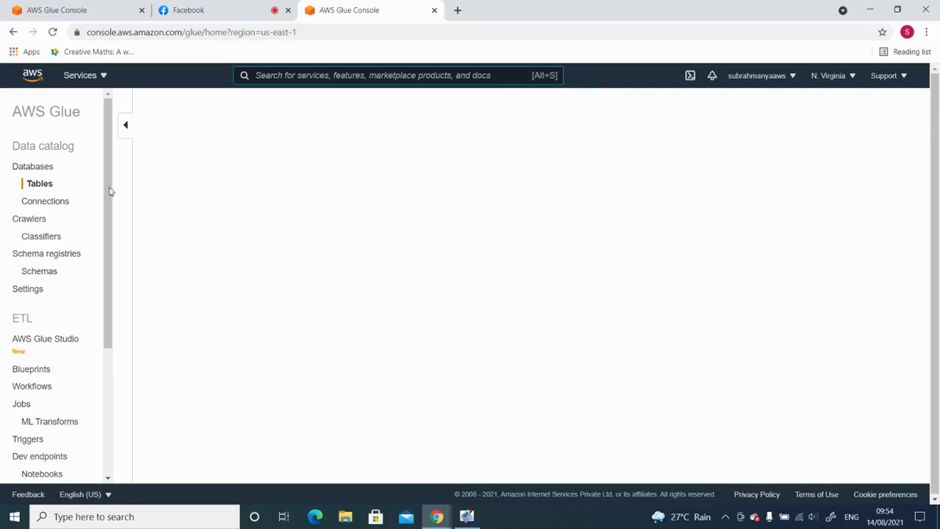
left_click(44, 168)
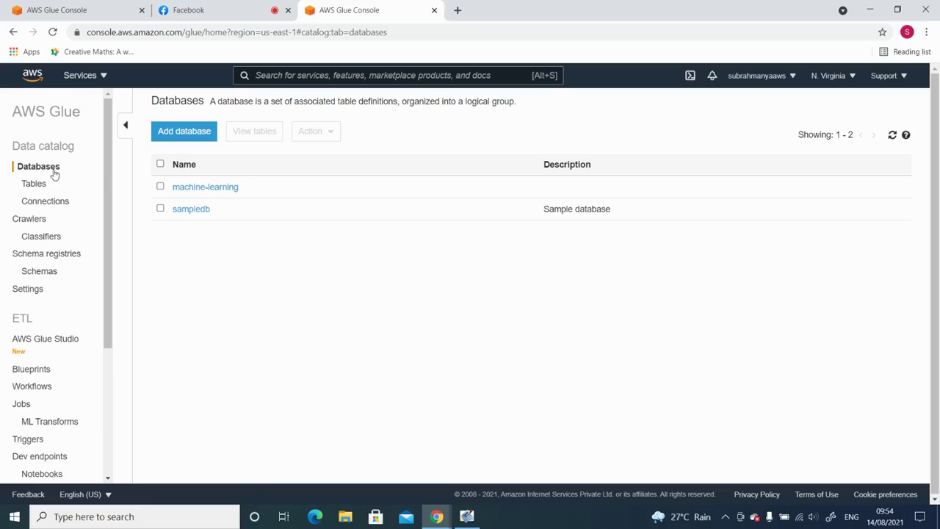
left_click(205, 188)
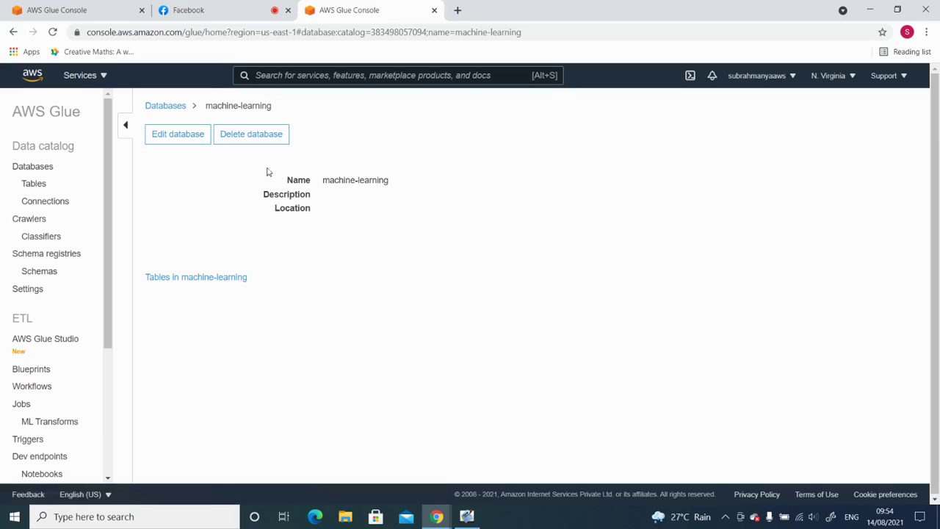
left_click(204, 280)
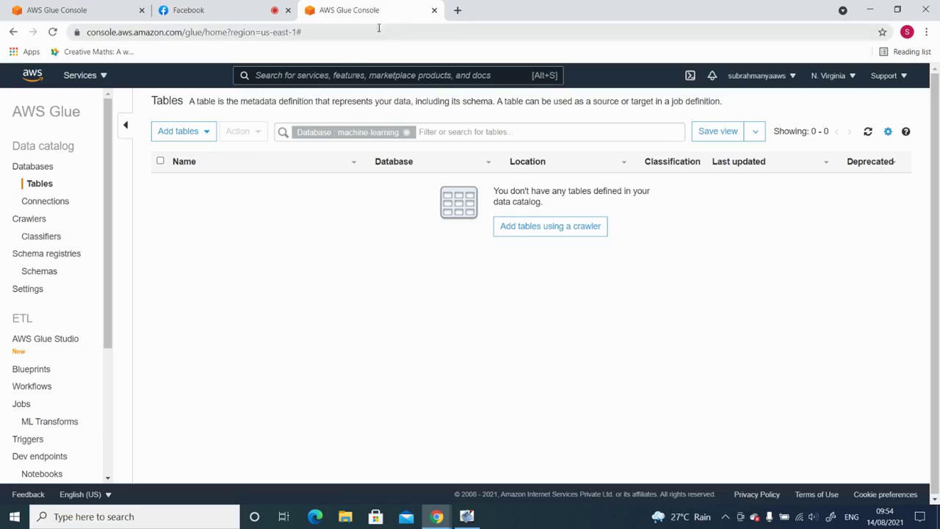
Run the demo_crawler_s3 crawler from the first Glue tab and refresh the crawler list to follow its status.
left_click(78, 10)
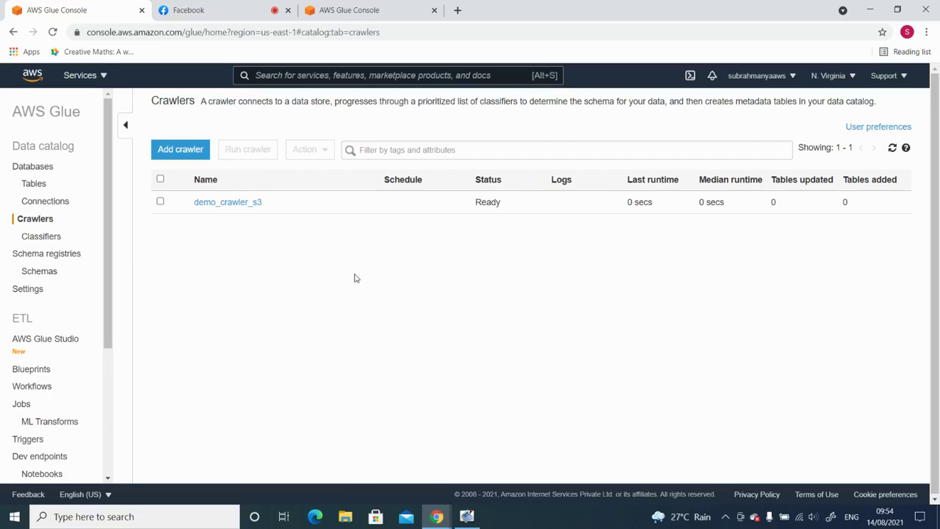
left_click(161, 202)
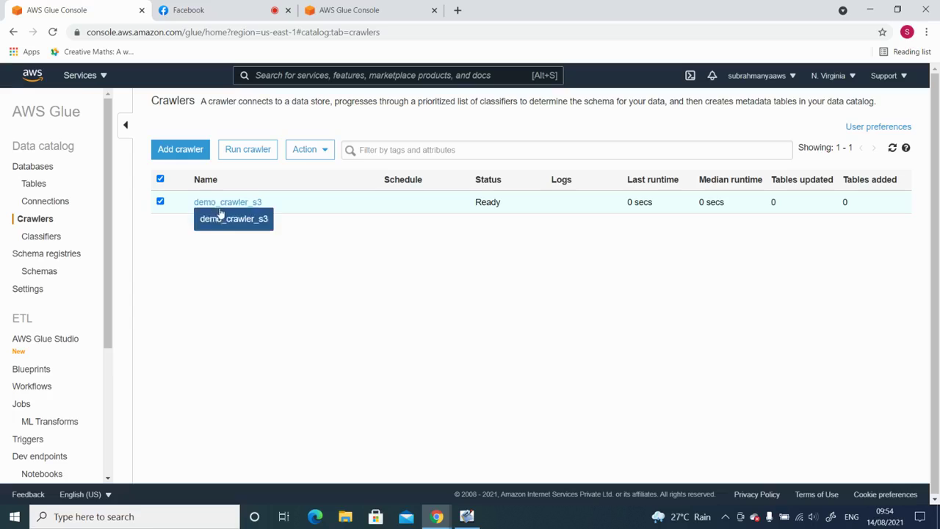
left_click(324, 151)
left_click(255, 263)
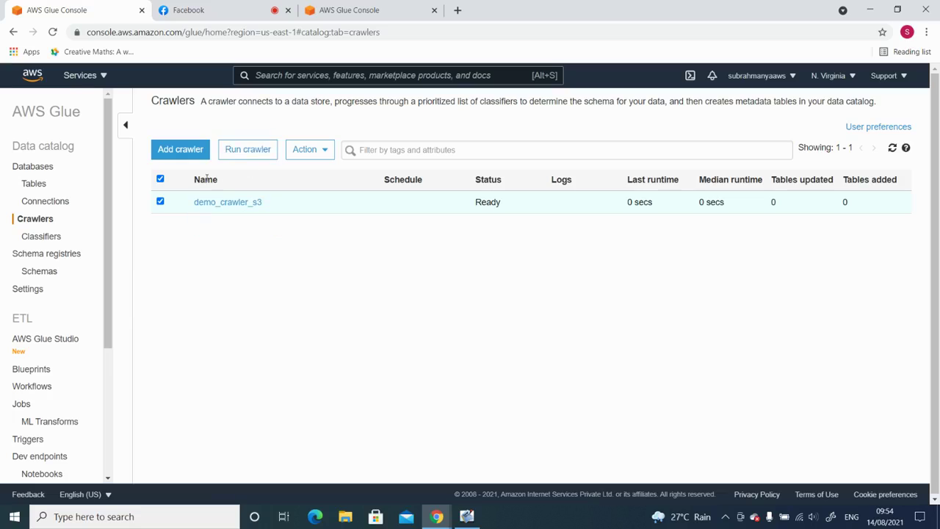
left_click(248, 155)
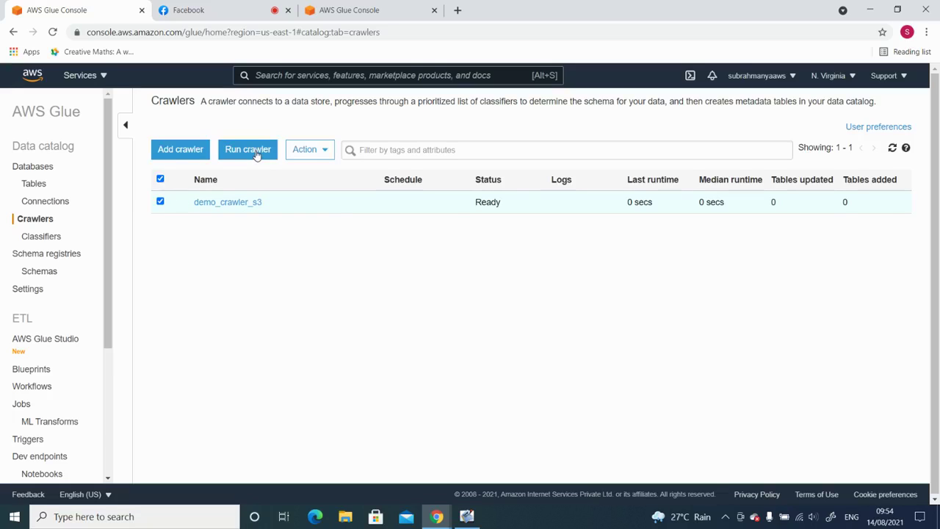
left_click(257, 155)
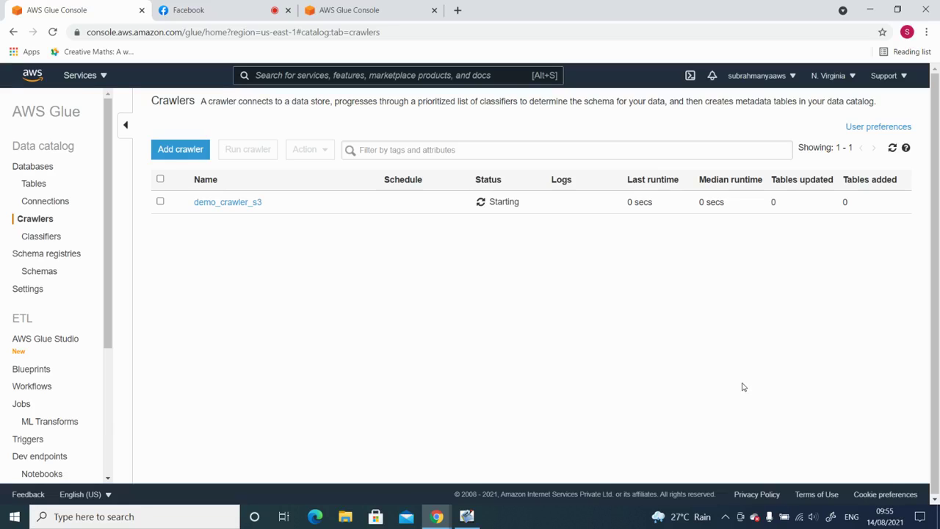
left_click(893, 149)
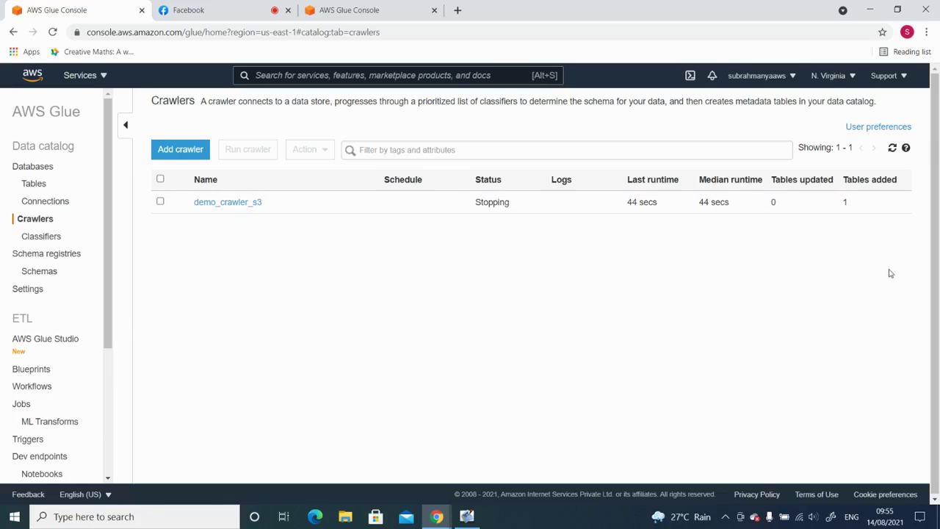
left_click(893, 147)
Open the aws_ml_sub table from the tables of the machine-learning database.
left_click(31, 169)
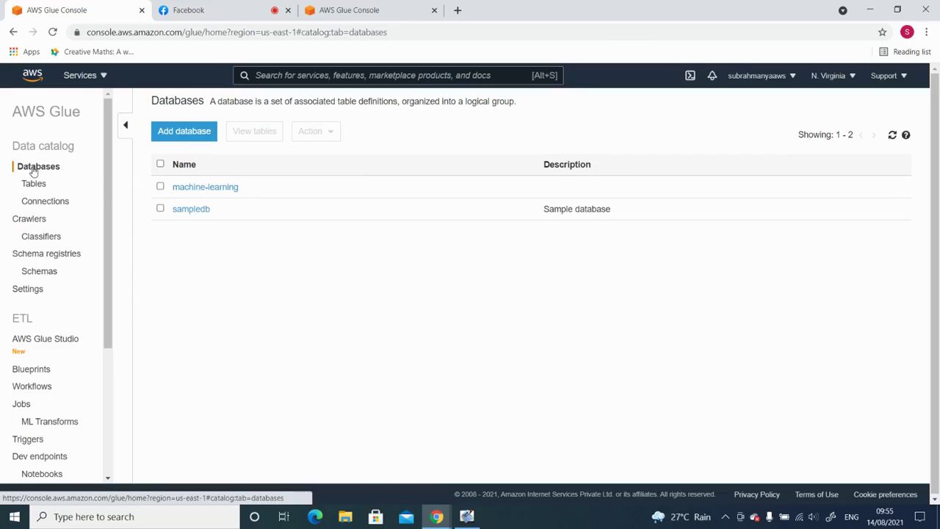
left_click(210, 188)
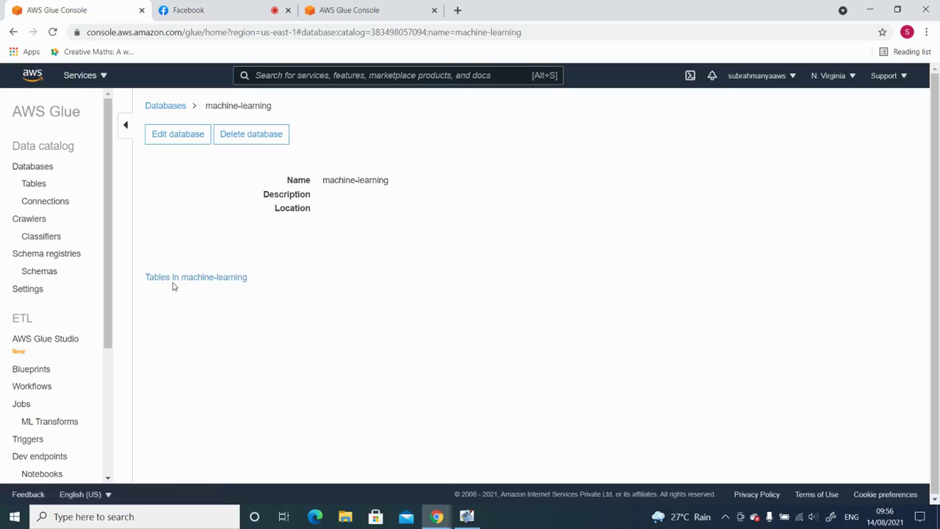
left_click(208, 278)
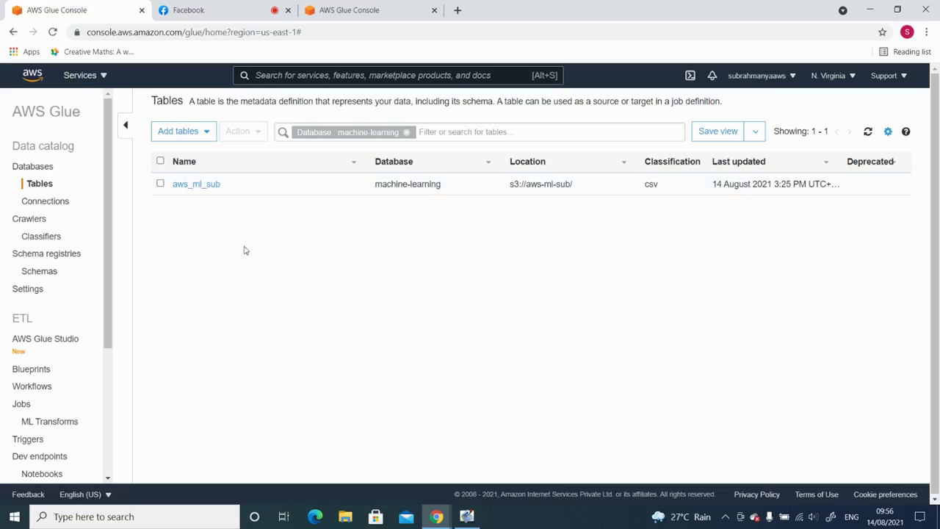
left_click(209, 186)
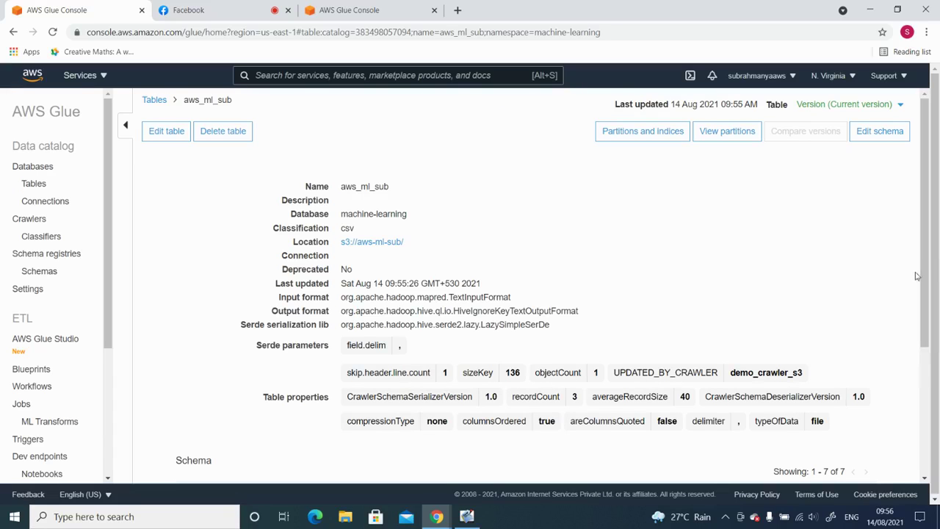
Examine the aws_ml_sub table's schema, checking the instructor_name, course and love_meter columns.
left_click_drag(926, 258, 919, 184)
scroll(939, 265, "down", 3)
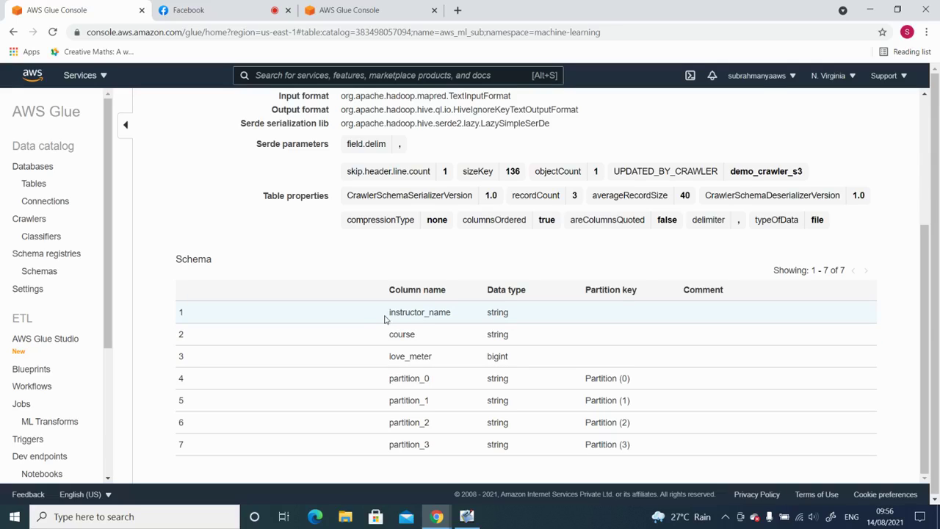
mouse_move(385, 316)
left_mouse_down()
mouse_move(417, 329)
mouse_move(449, 314)
mouse_move(388, 334)
left_mouse_up()
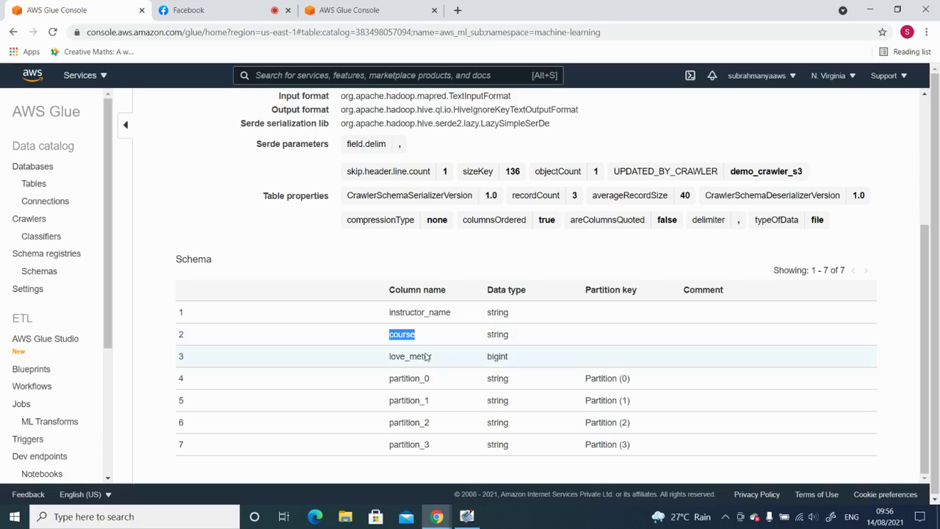
left_click_drag(435, 362, 386, 360)
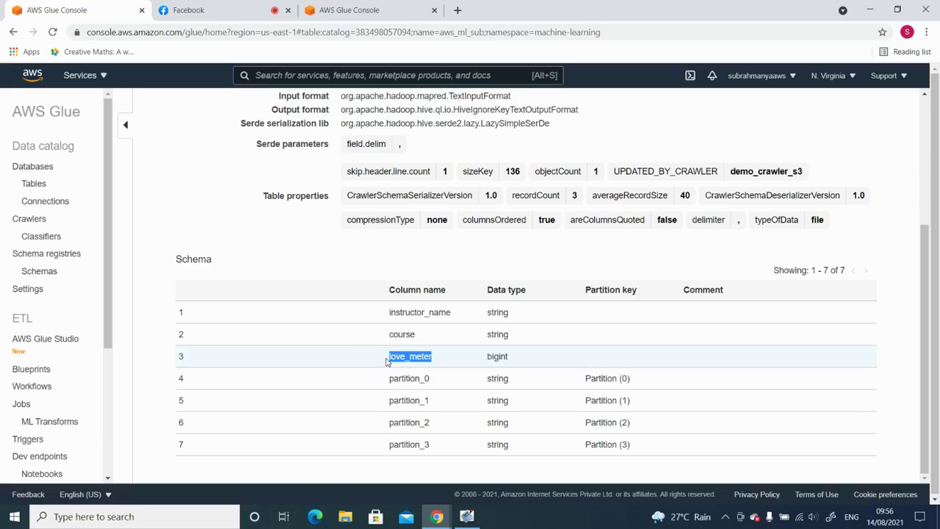
left_click(309, 255)
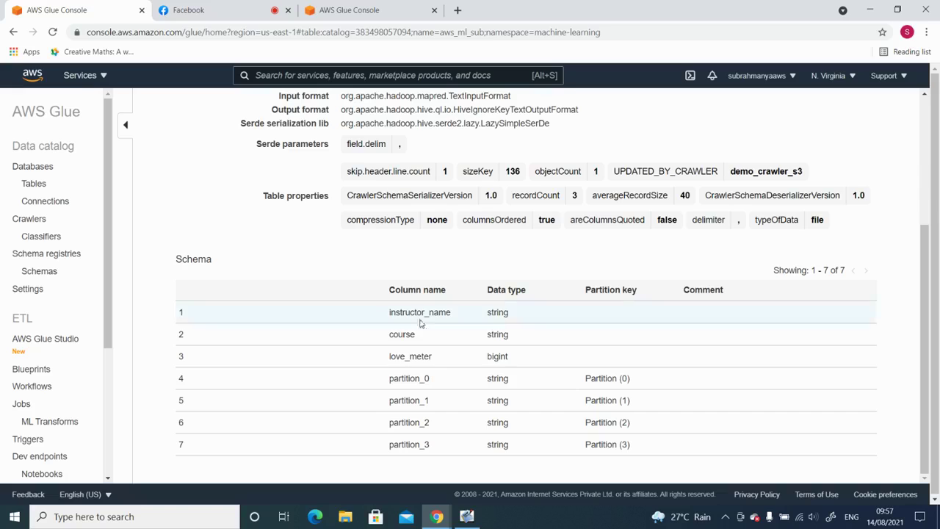
Search for s3 in the other console tab and browse the aws-ml-sub bucket down to the instructors/2019/10/23 folder.
left_click(362, 10)
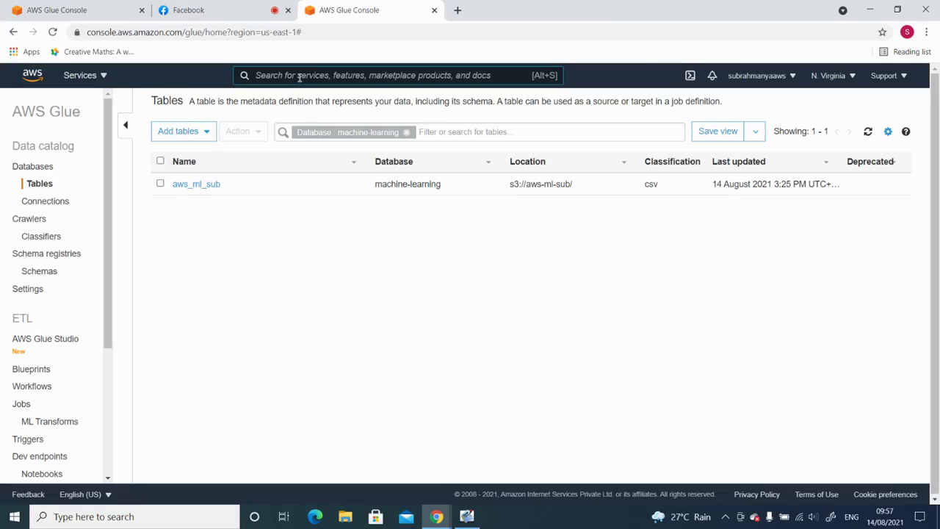
type("s3")
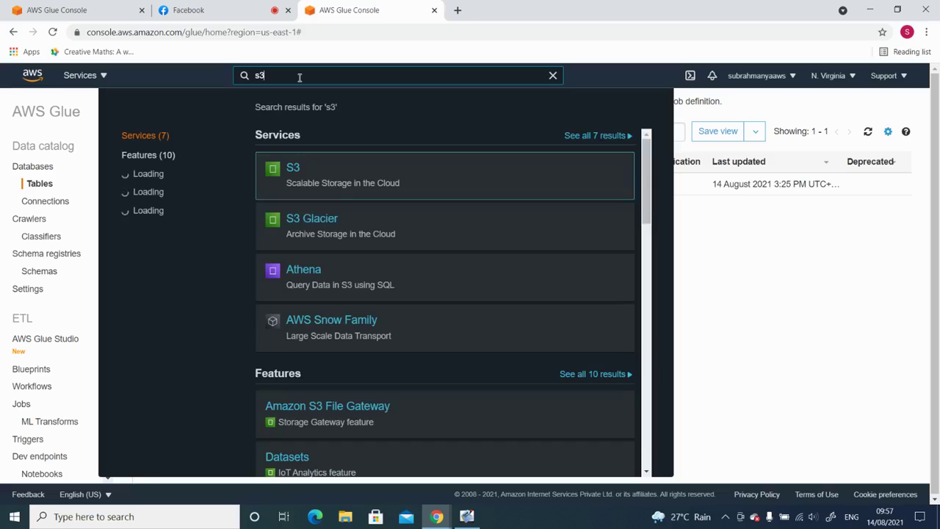
left_click(323, 180)
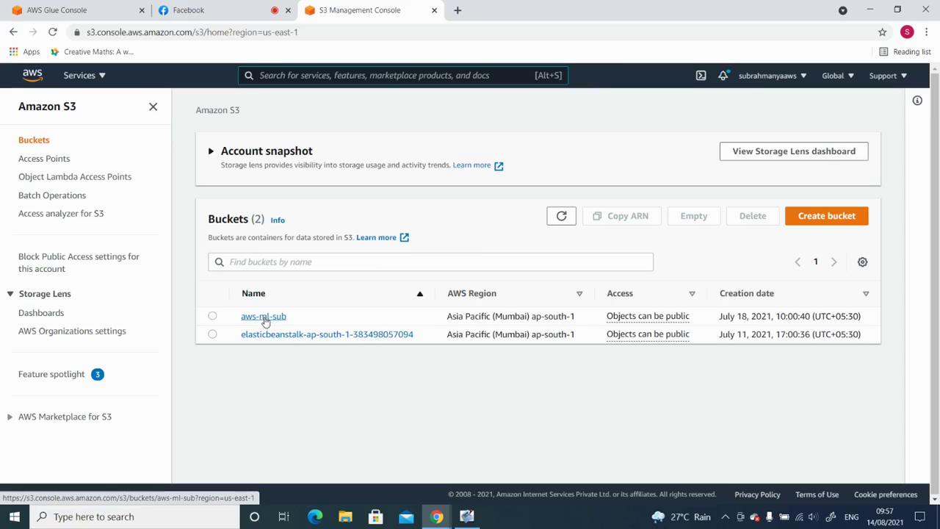
left_click(264, 318)
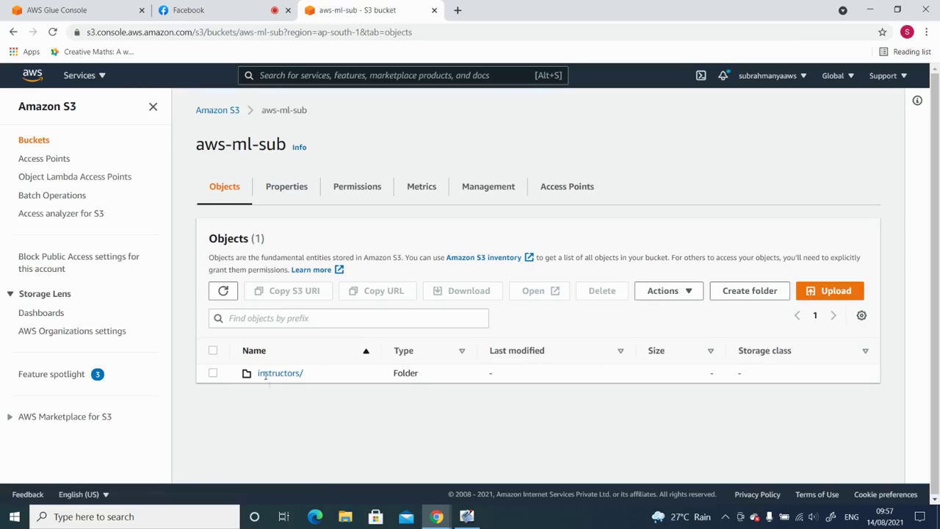
left_click(70, 11)
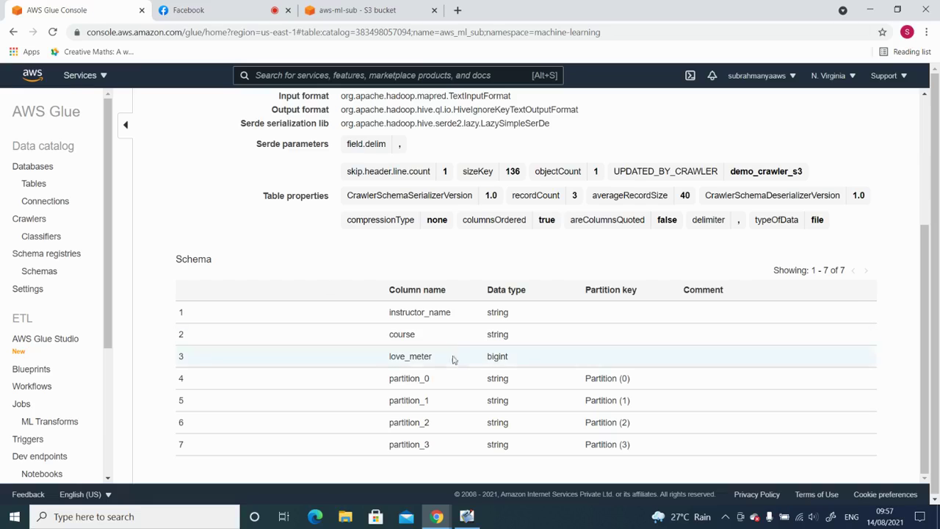
left_click(357, 11)
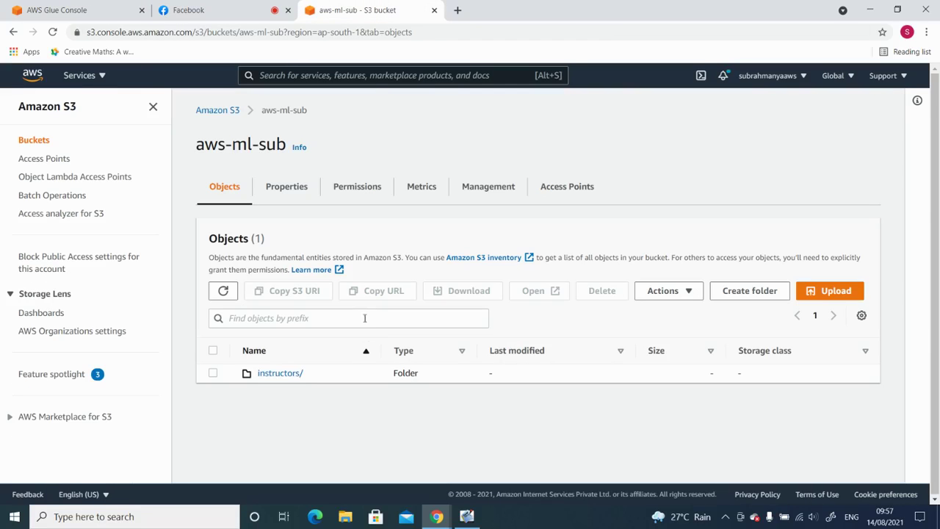
left_click(290, 377)
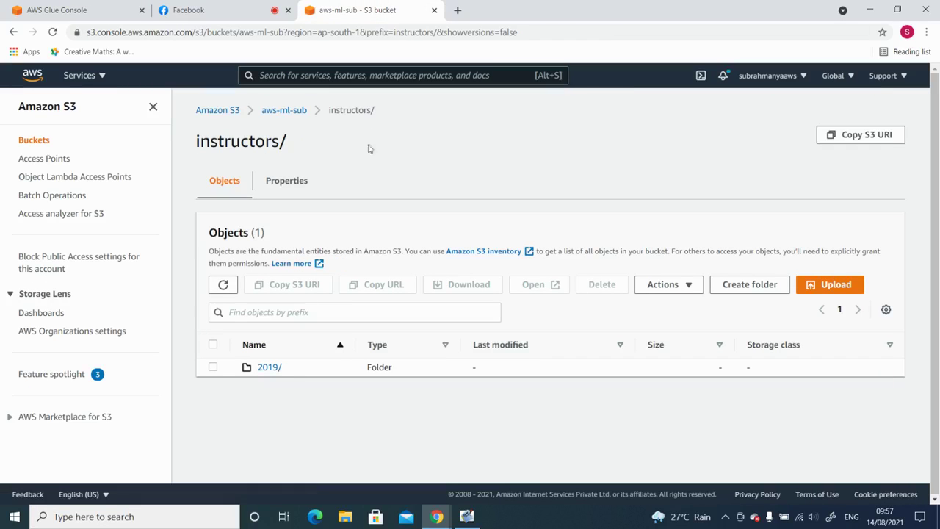
left_click(266, 369)
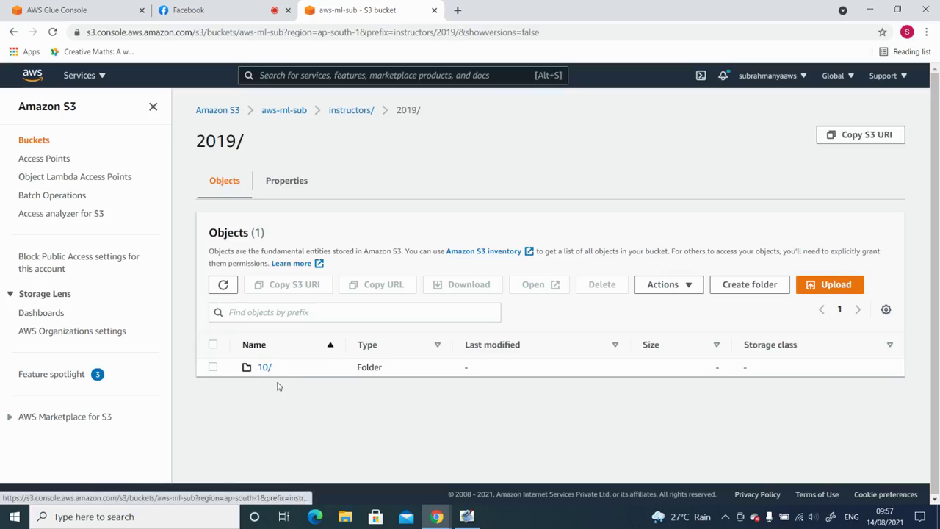
left_click(264, 369)
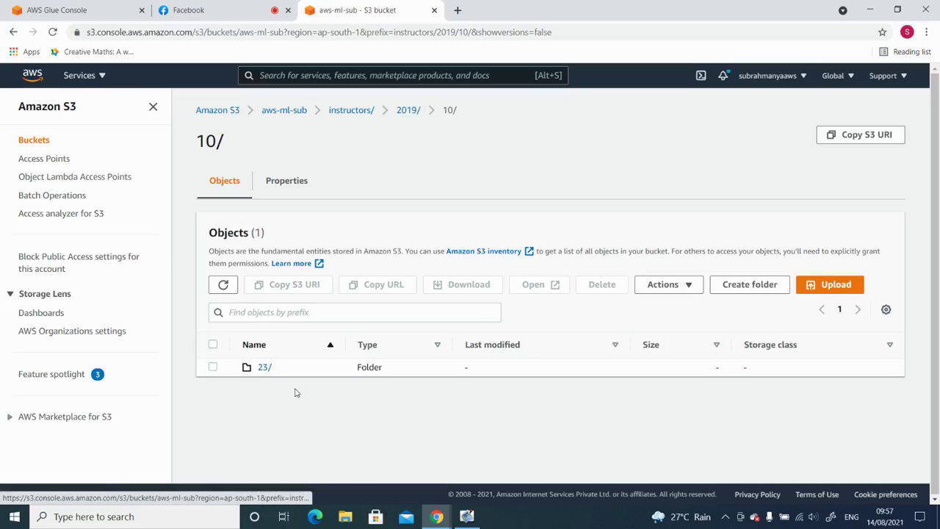
left_click(263, 368)
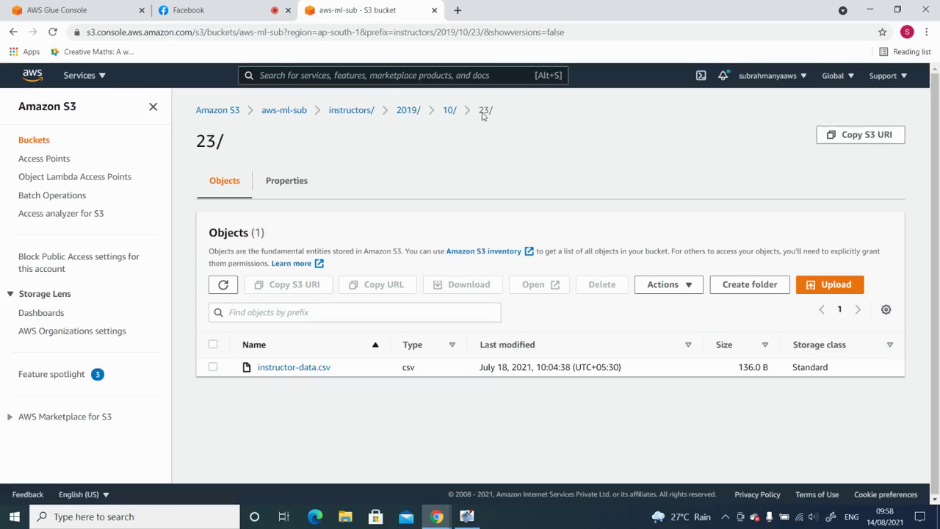
Compare the partition columns of the aws_ml_sub schema with the folder levels of the S3 path.
left_click(74, 10)
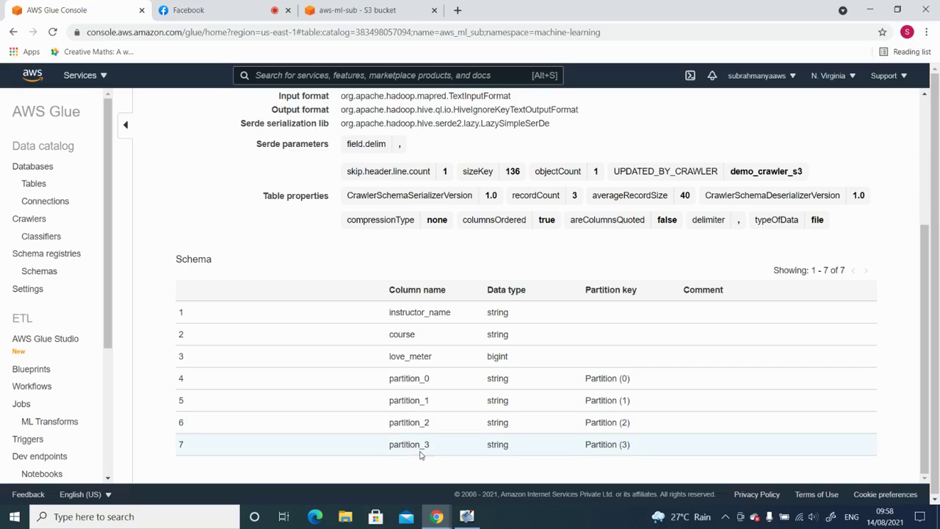
left_click(353, 15)
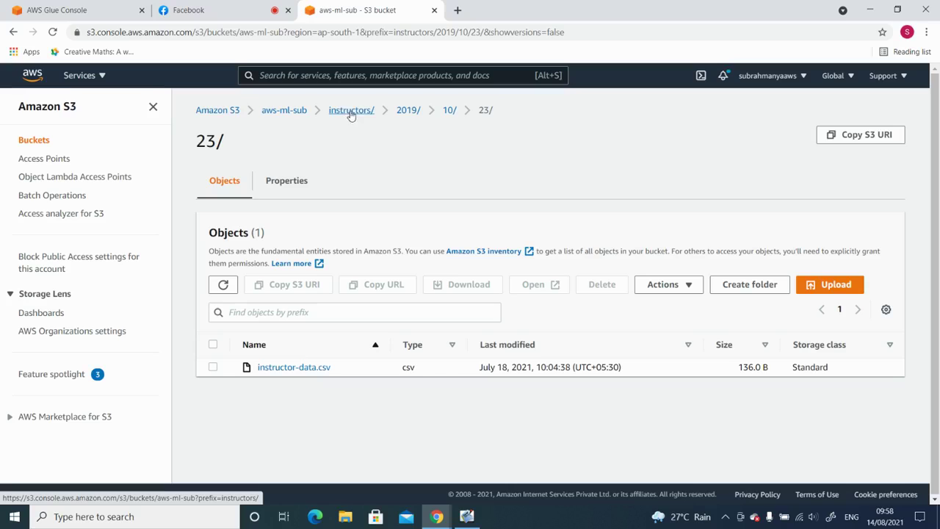
left_click(108, 13)
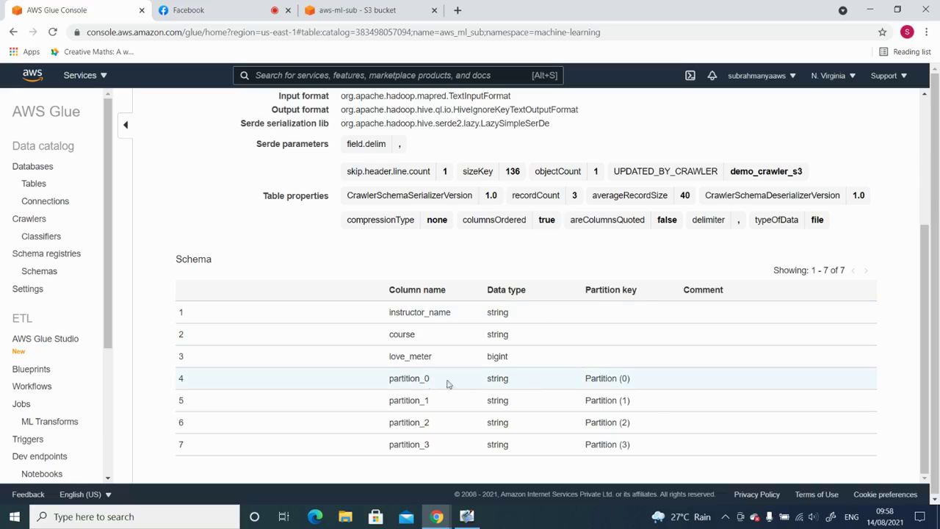
double_click(416, 380)
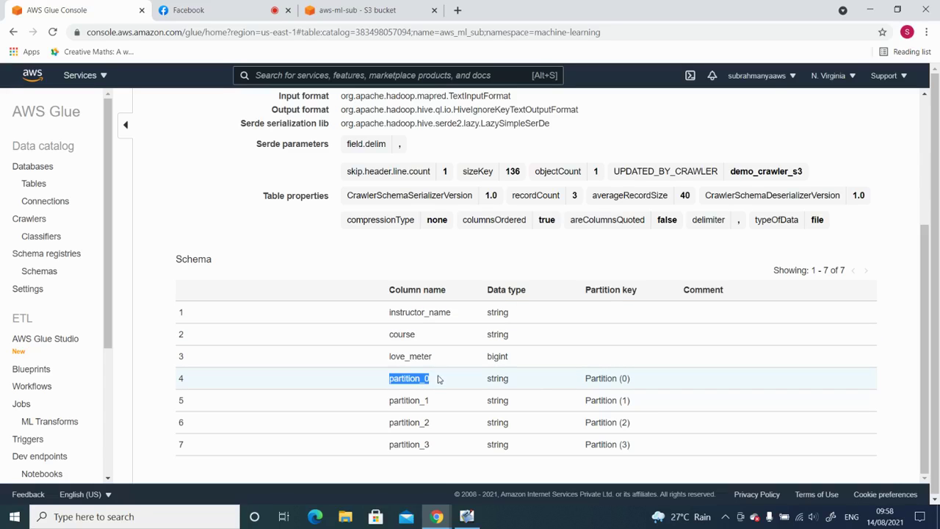
Edit the aws_ml_sub table's schema, renaming the partition_0 column as Instructor and partition_1 as Year.
left_click_drag(929, 267, 938, 129)
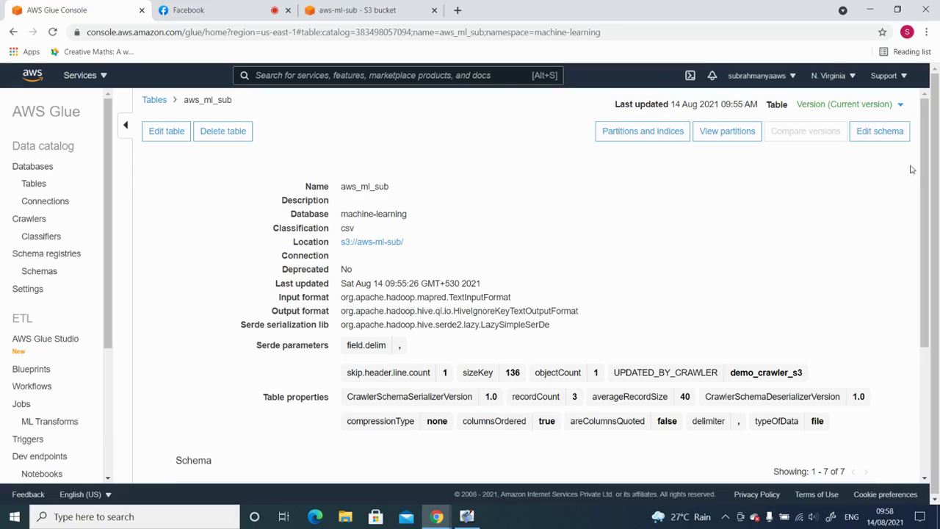
left_click(878, 137)
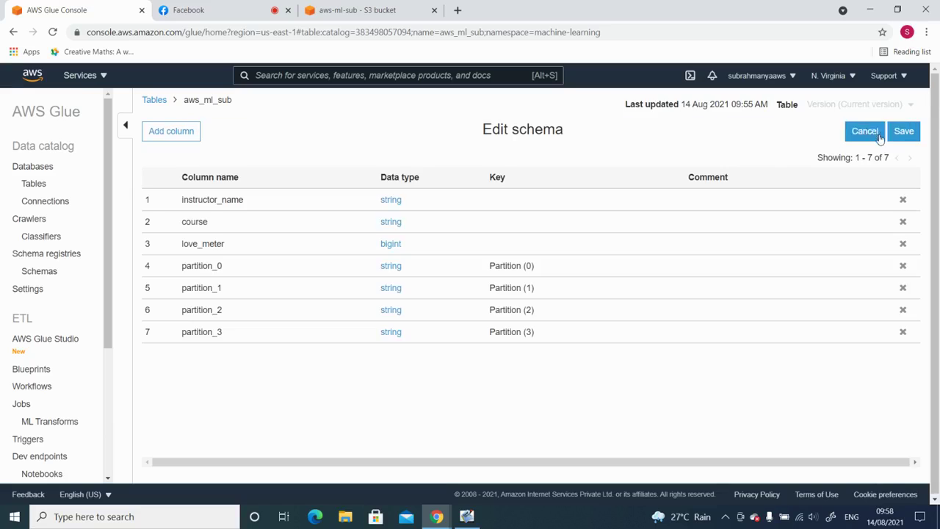
left_click(212, 266)
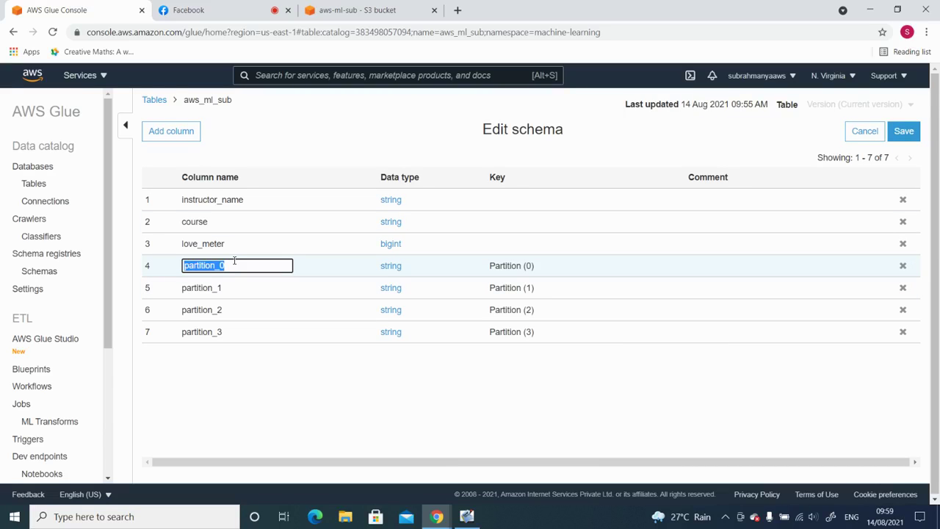
key("BackSpace")
left_click(207, 288)
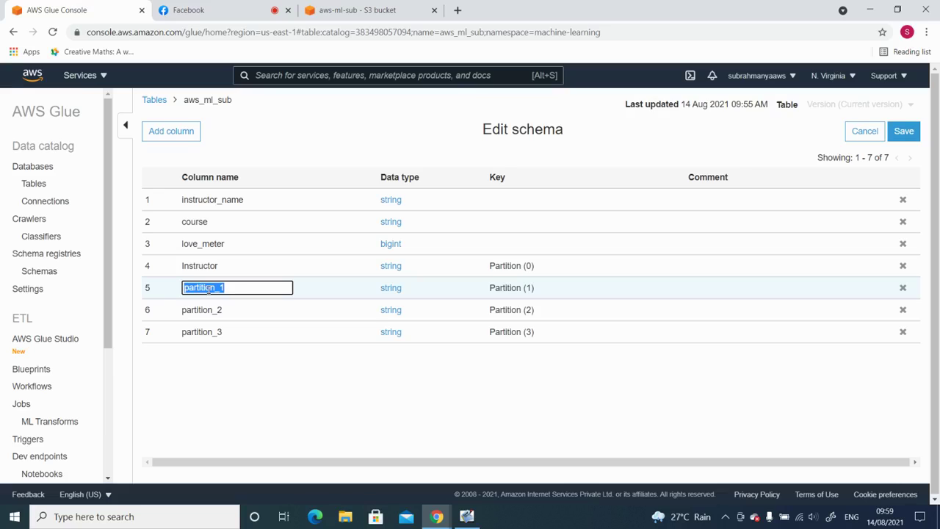
type("Year")
Rename the partition_2 column as Month and partition_3 as Day, and save the edited schema.
left_click(214, 310)
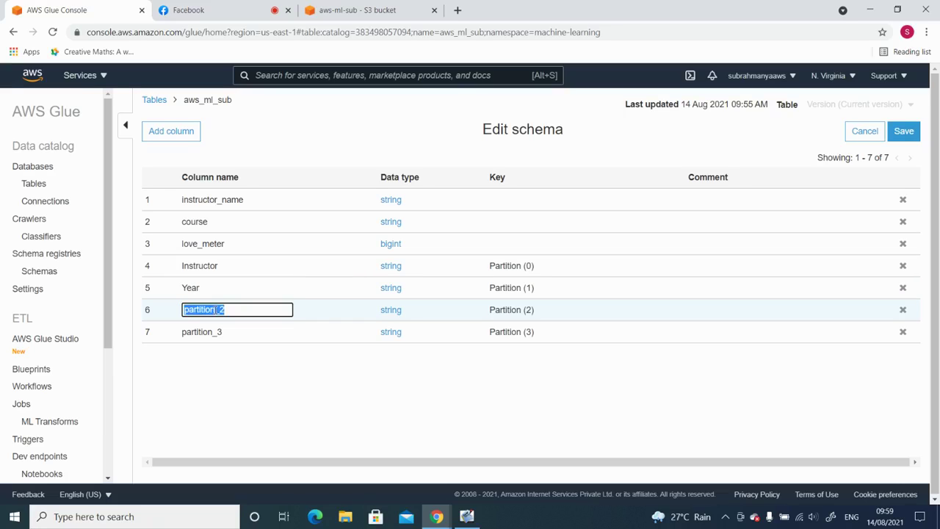
type("Month")
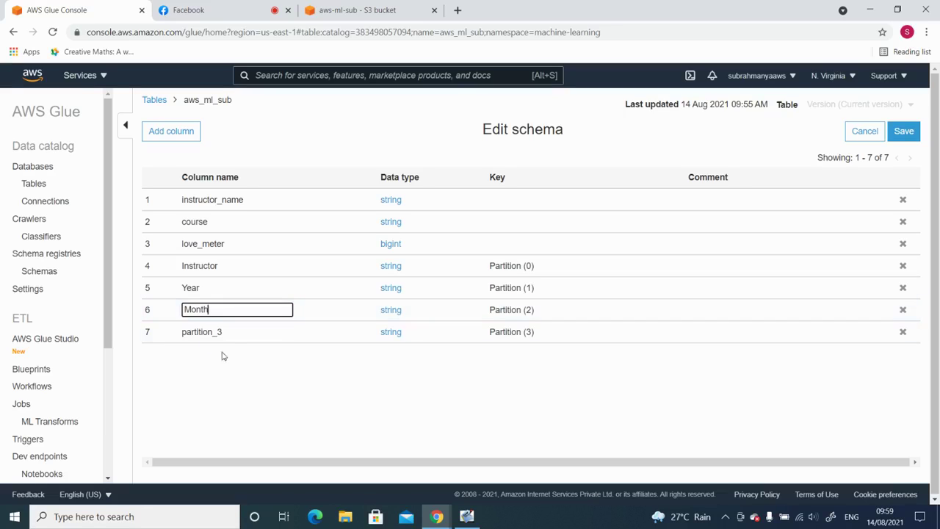
left_click(211, 331)
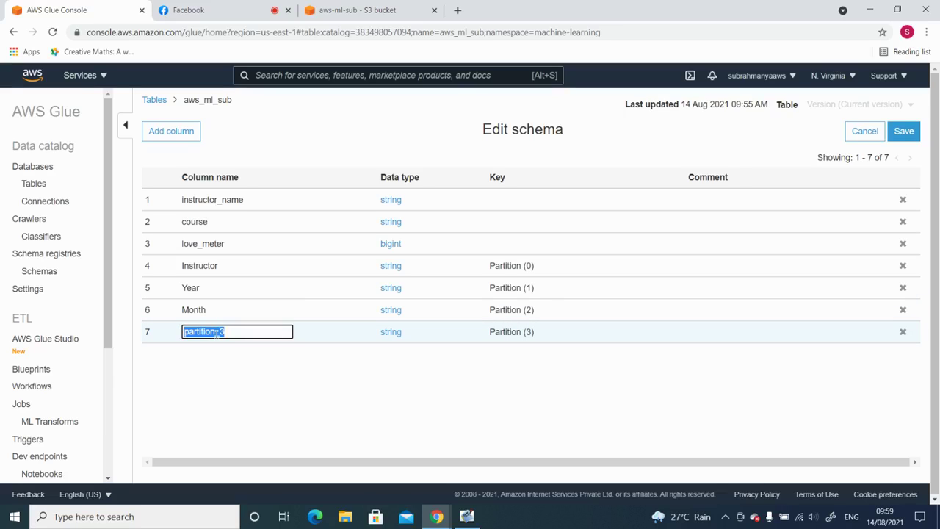
type("Day")
left_click(267, 367)
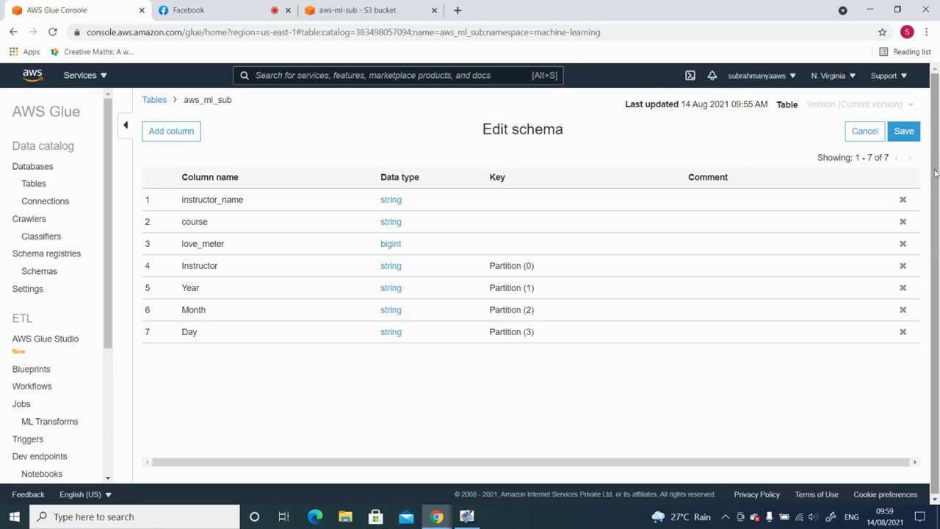
left_click(905, 133)
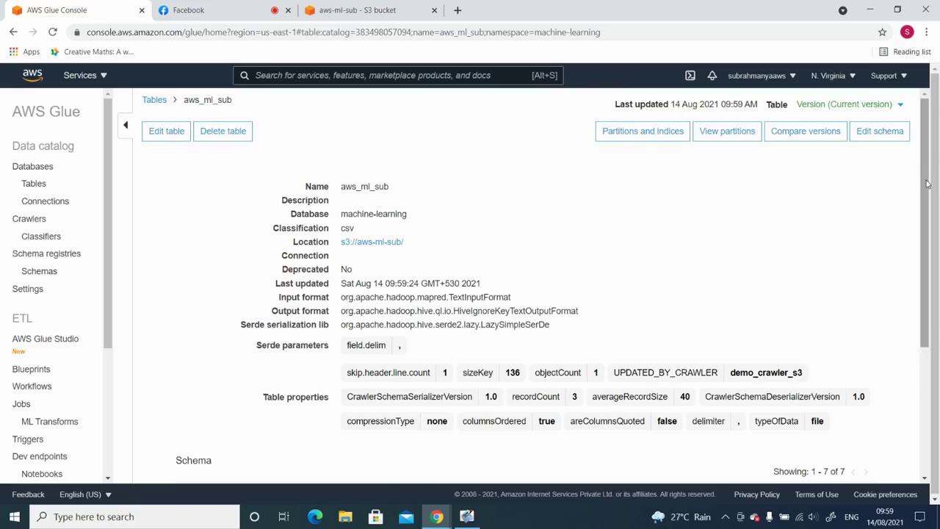
Review the saved aws_ml_sub table schema, and consult the Glue Data Catalog notes in SMART Notebook before returning to the Glue console.
left_click_drag(926, 208, 939, 336)
scroll(907, 201, "up", 3)
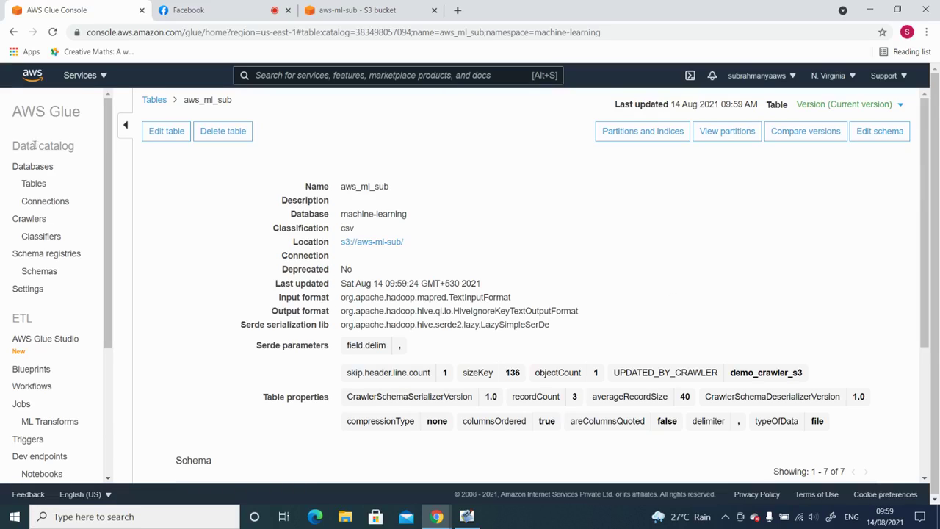
left_click(467, 516)
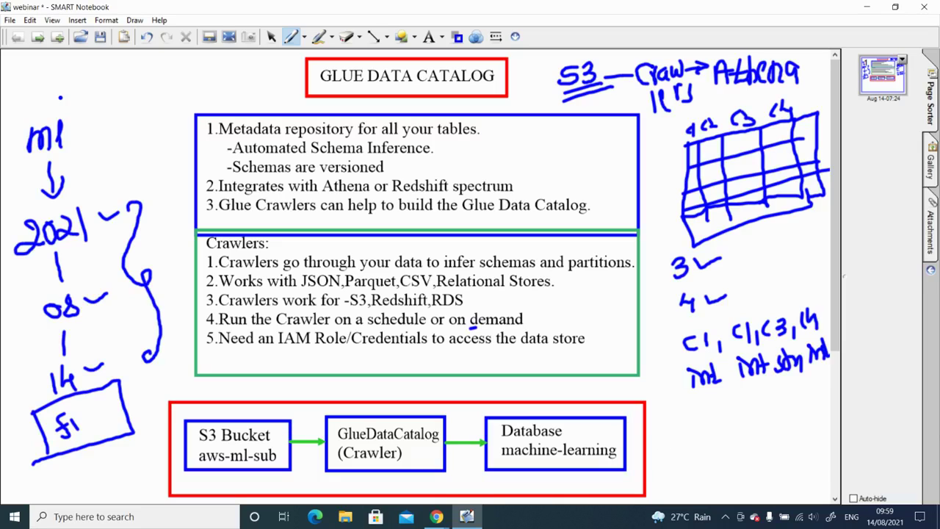
left_click(437, 517)
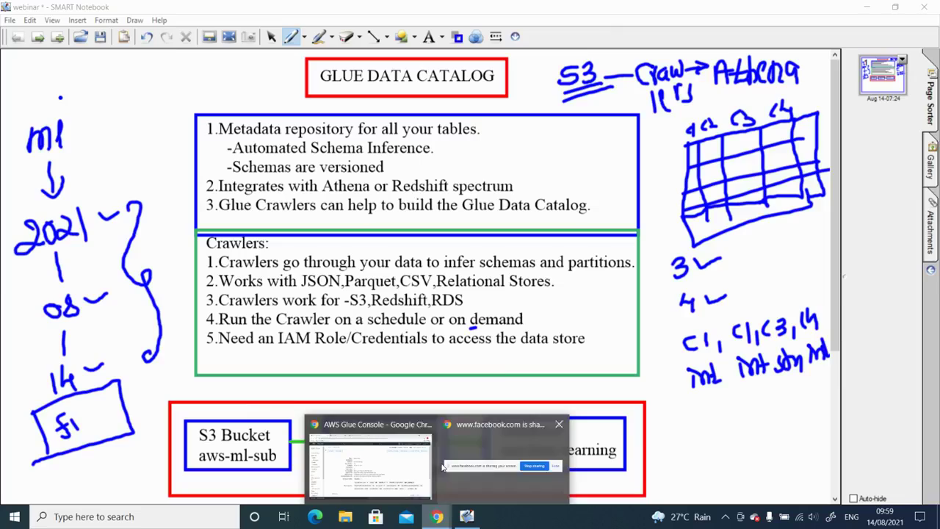
left_click(372, 452)
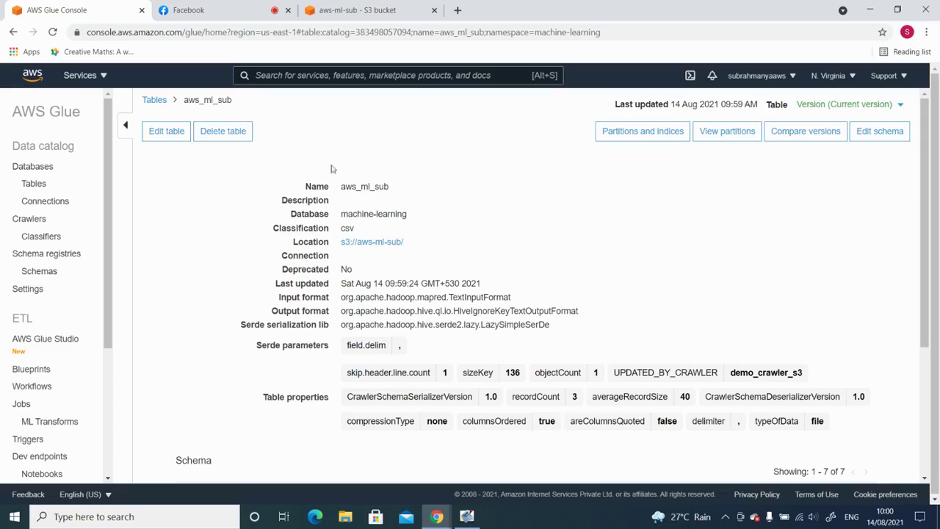
Delete the demo_crawler_s3 crawler permanently from the list of crawlers.
left_click(33, 218)
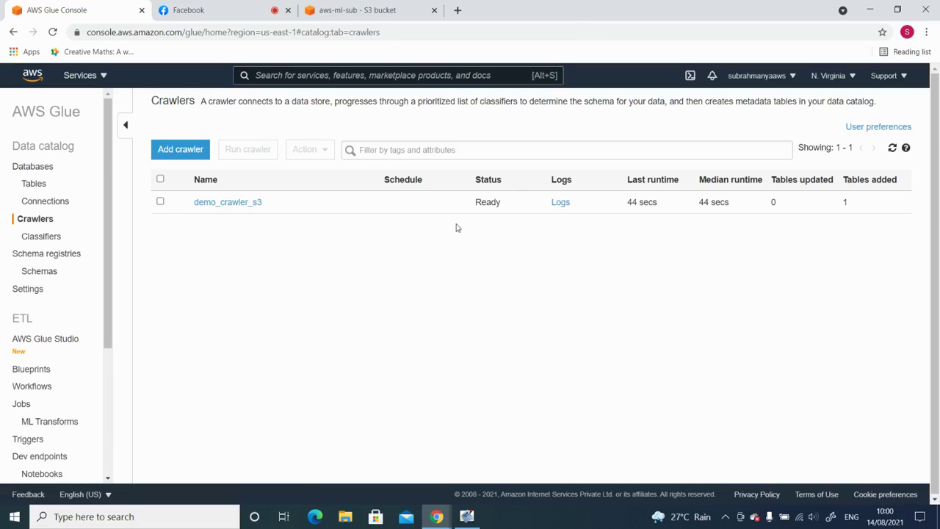
left_click(161, 203)
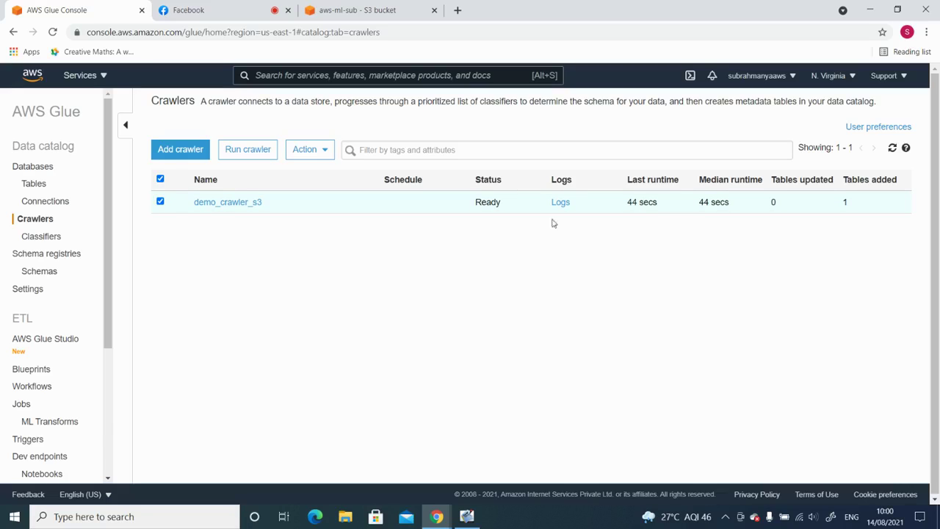
left_click(324, 152)
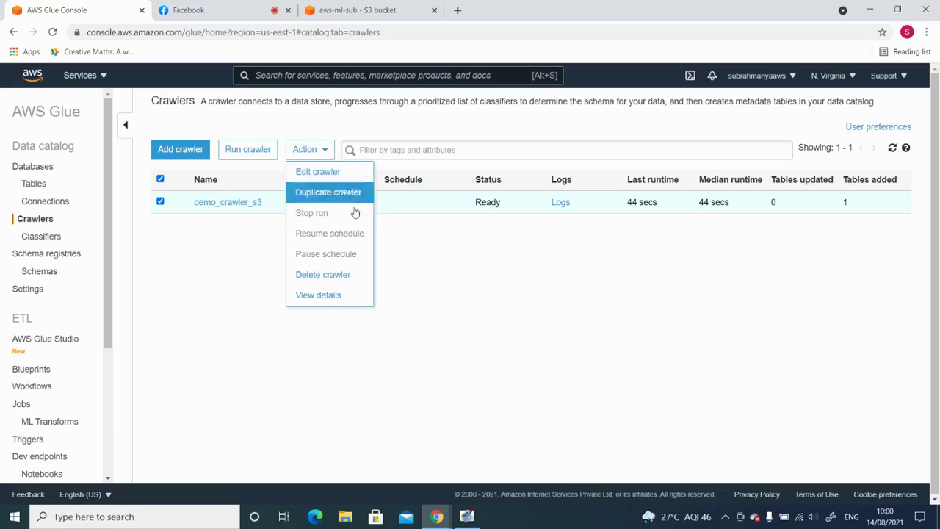
left_click(316, 276)
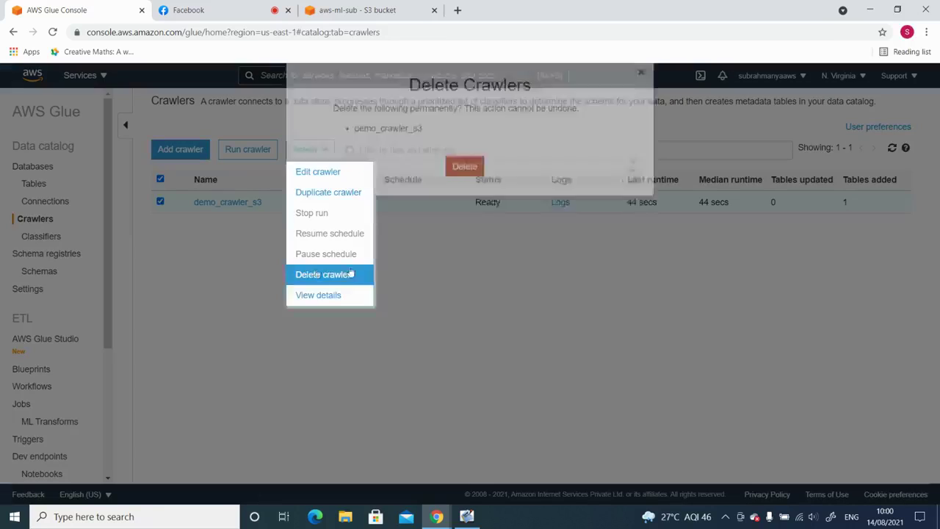
left_click(464, 219)
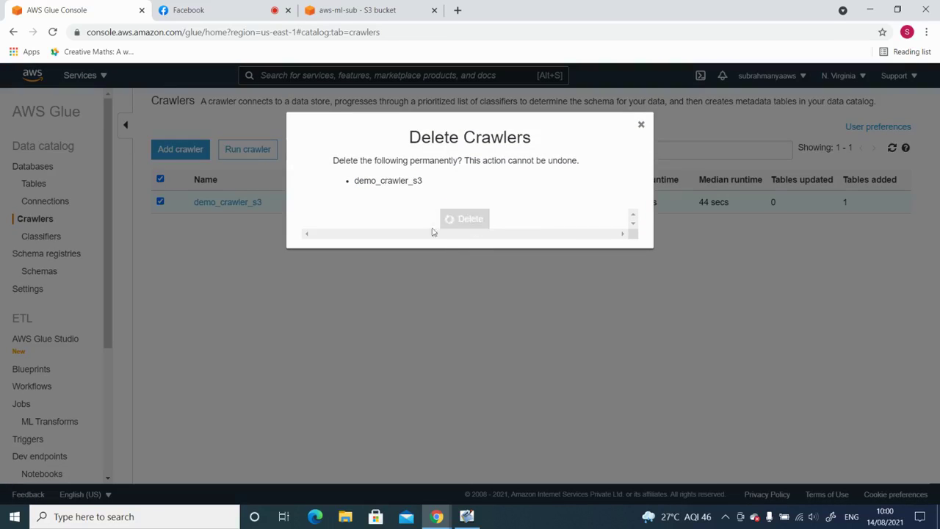
Check the machine-learning entry among the Glue databases, leaving it unselected, and switch to the Glue Data Catalog notes in SMART Notebook.
left_click(35, 168)
left_click(160, 188)
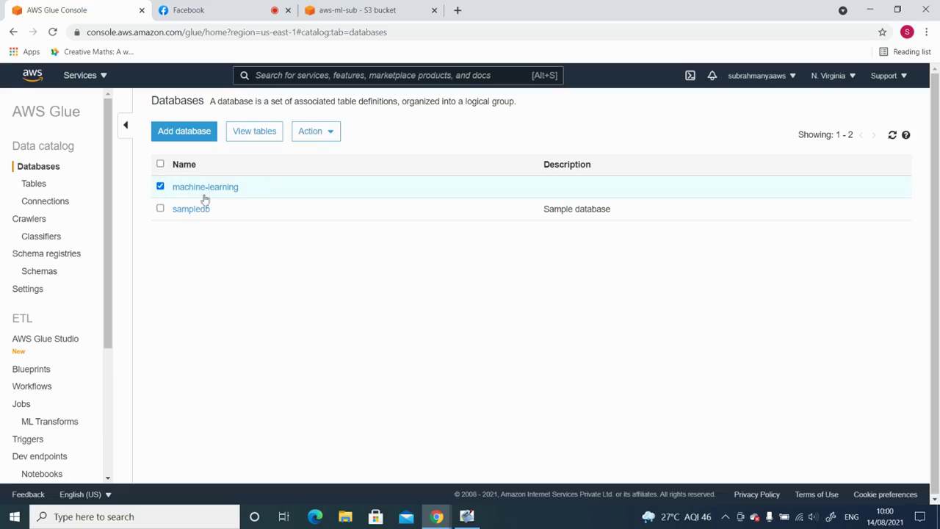
left_click(161, 187)
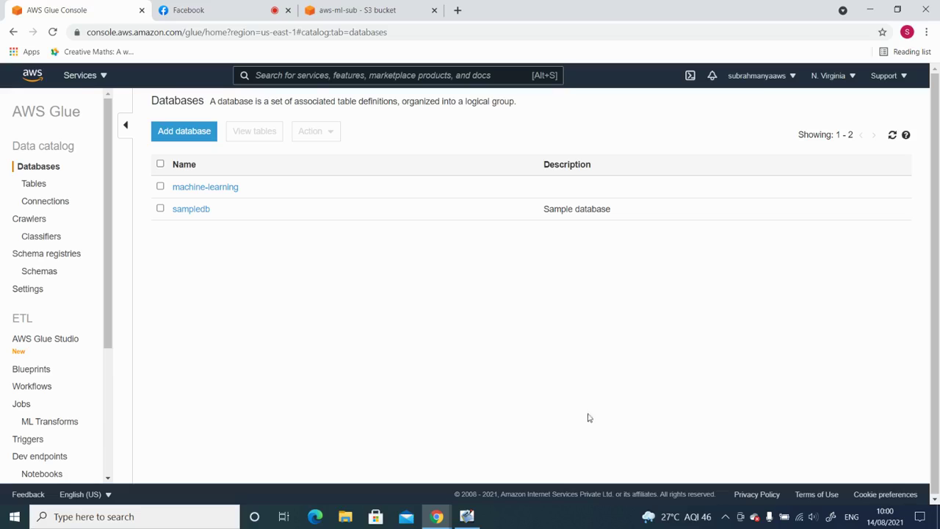
left_click(467, 517)
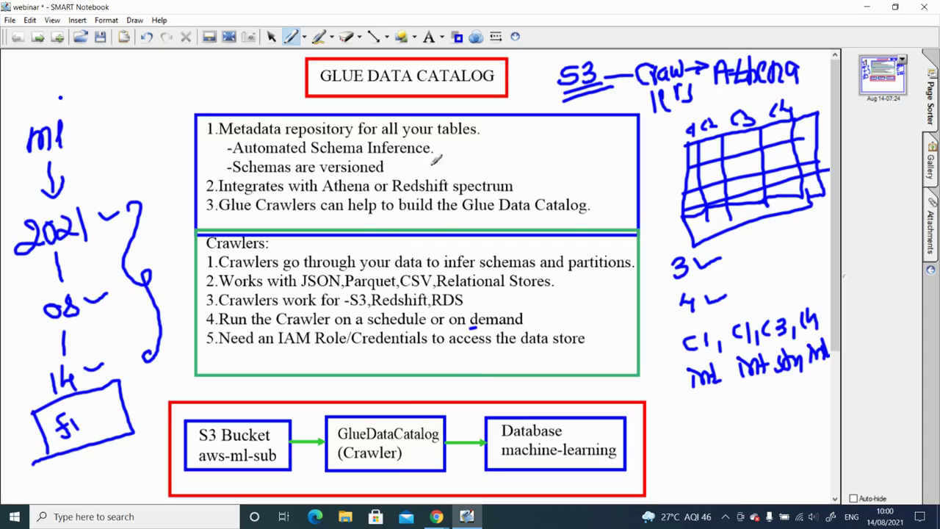